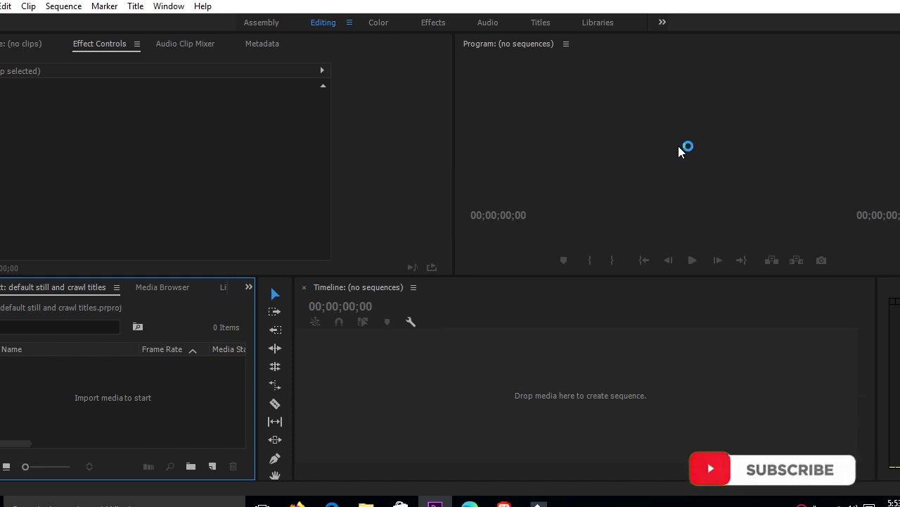
Step: Bring up the Title > New Title submenu listing Default Still, Default Roll and Default Crawl
left_click(135, 5)
mouse_move(310, 43)
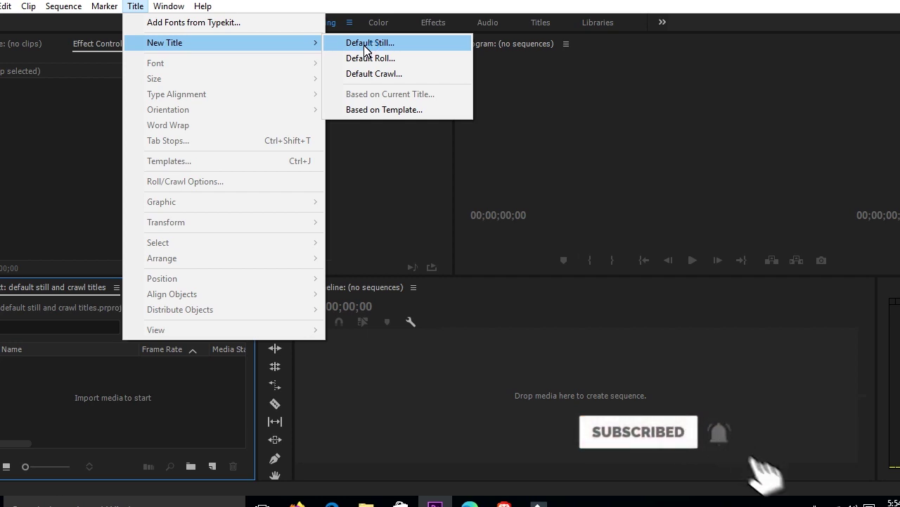
left_click(364, 46)
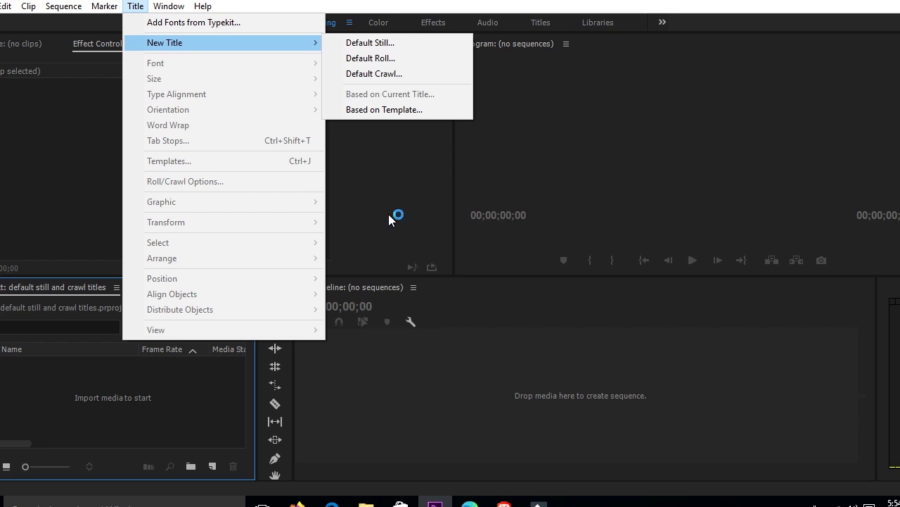
left_click(367, 178)
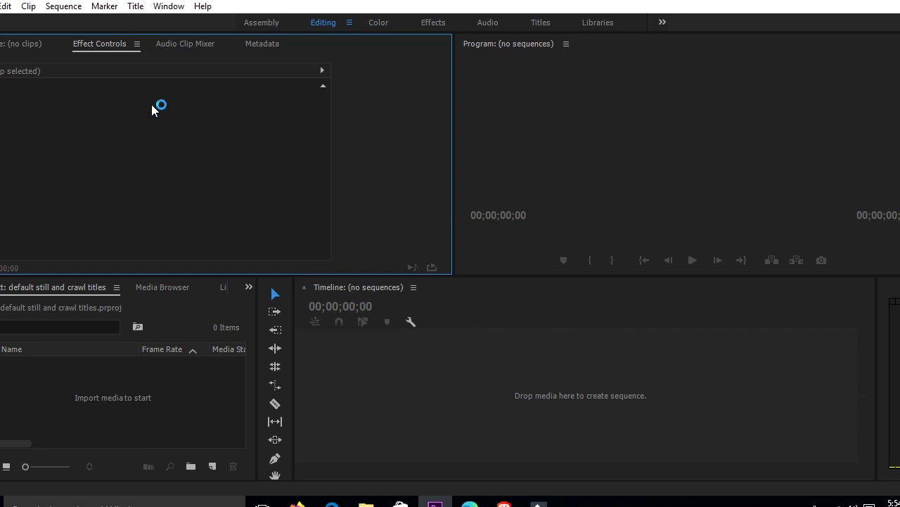
left_click(135, 7)
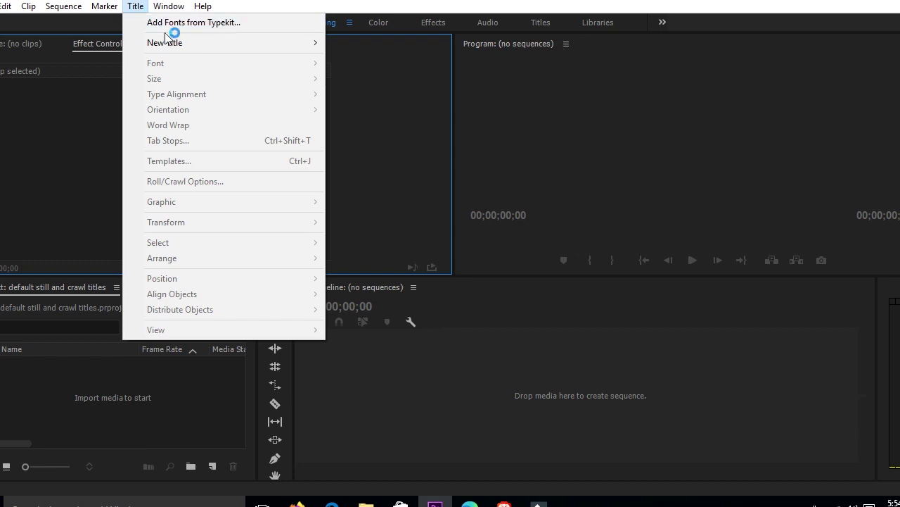
mouse_move(171, 42)
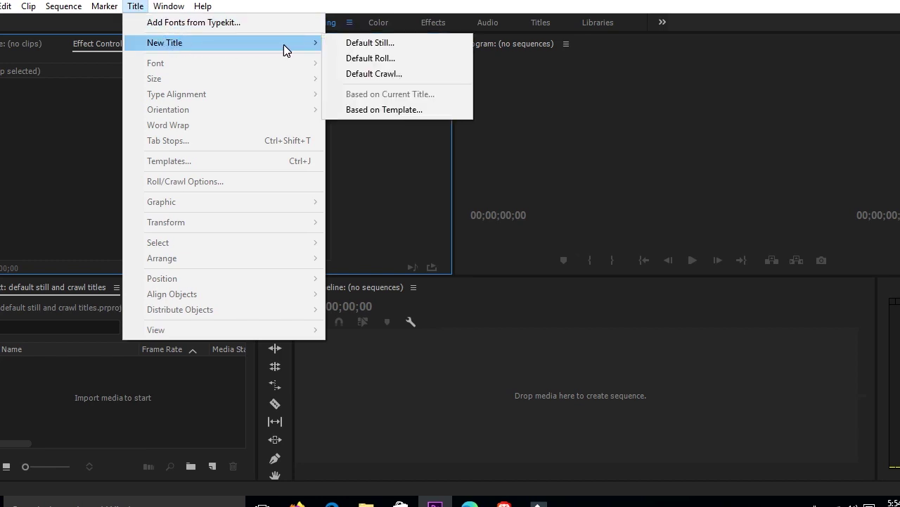
Step: Create a blank default still title named Title 01 and widen its canvas panel
left_click(386, 49)
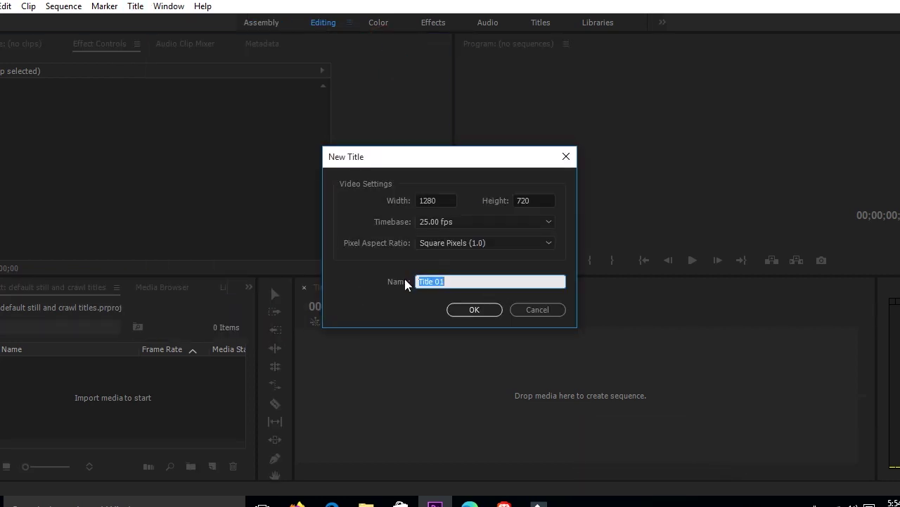
left_click(471, 310)
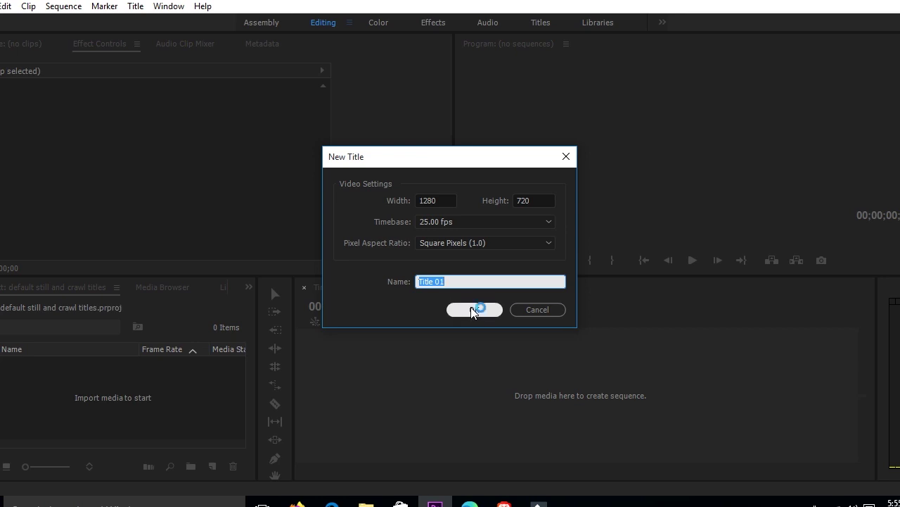
left_click(20, 366)
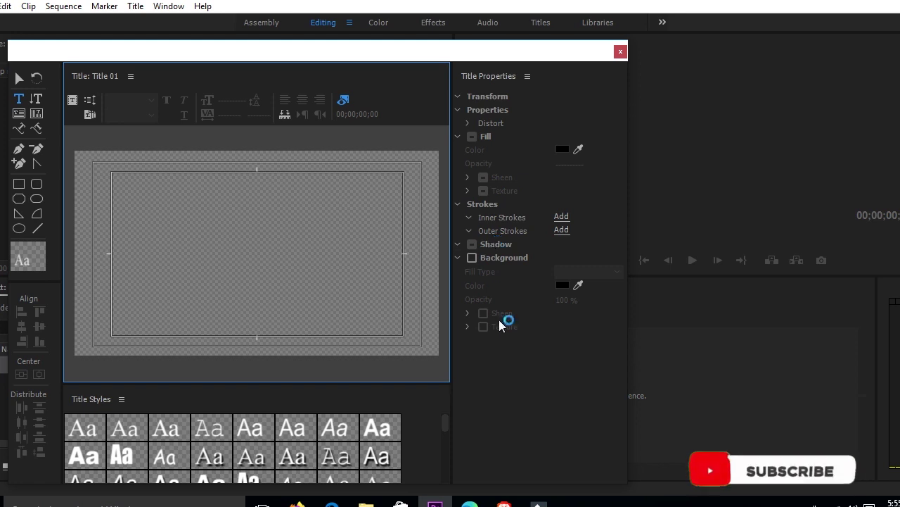
left_click_drag(453, 351, 513, 351)
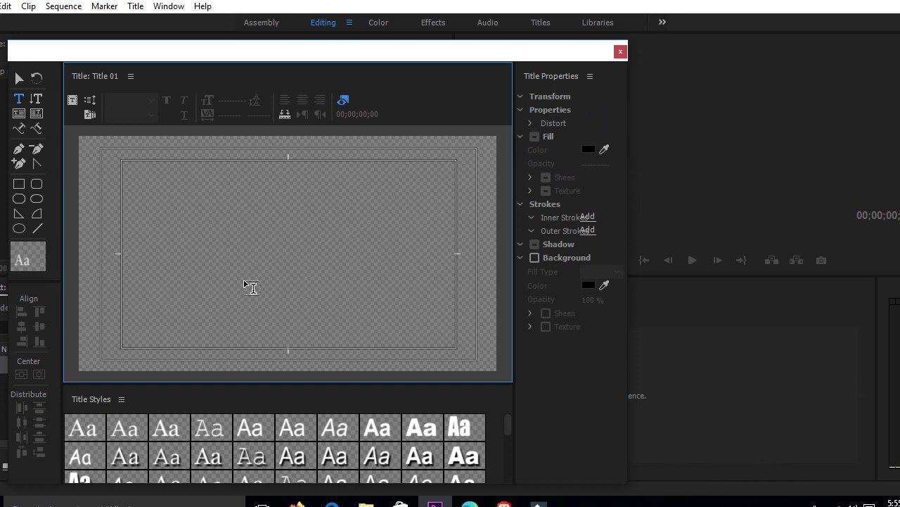
Step: Type 'Dee Vibes Entertainment' left of canvas centre, fix the typo, and select the text box
left_click(156, 266)
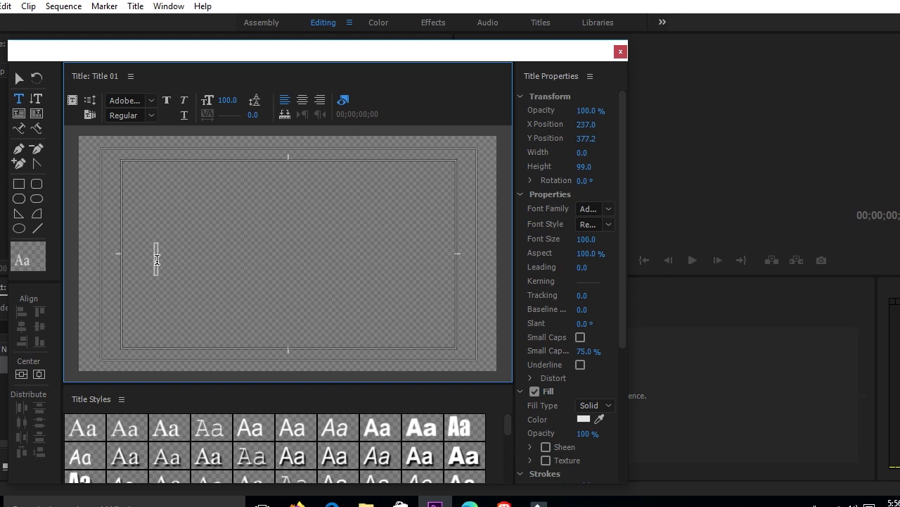
type("Dee V")
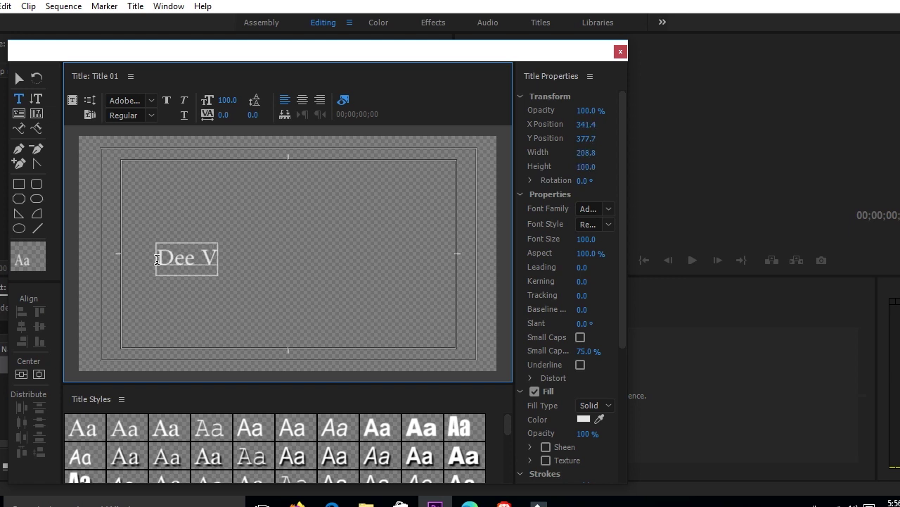
type("ibes Entertainmnt")
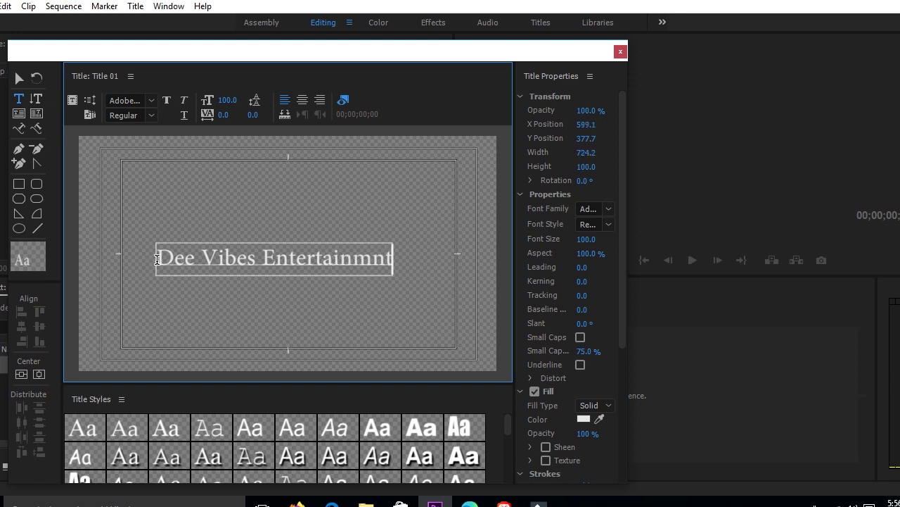
key("BackSpace")
key("BackSpace")
key("BackSpace")
type("ment")
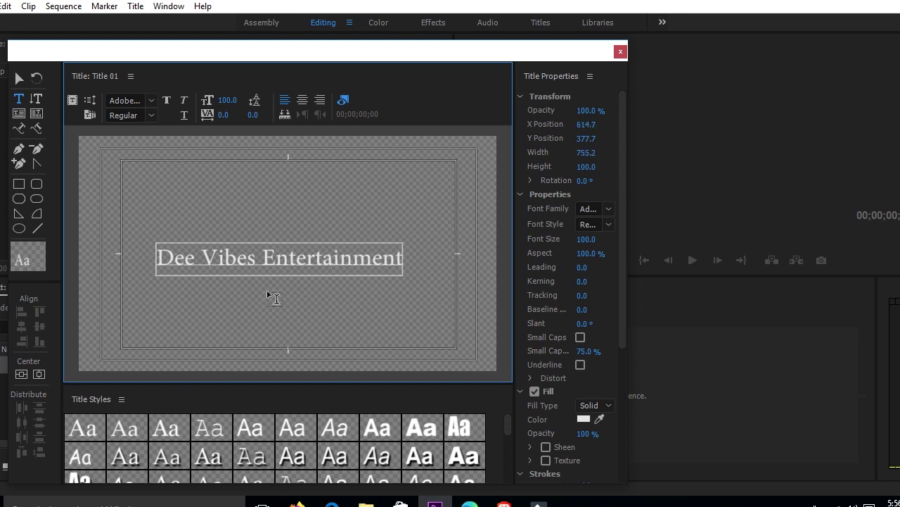
left_click(19, 78)
left_click(290, 259)
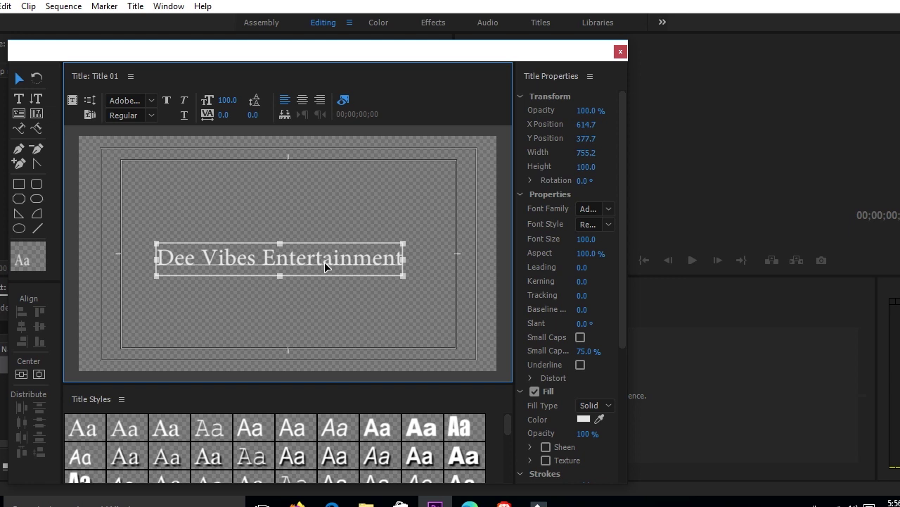
Step: Apply the bold white Impact title style and set the font size to 80
left_click(287, 438)
left_click(466, 429)
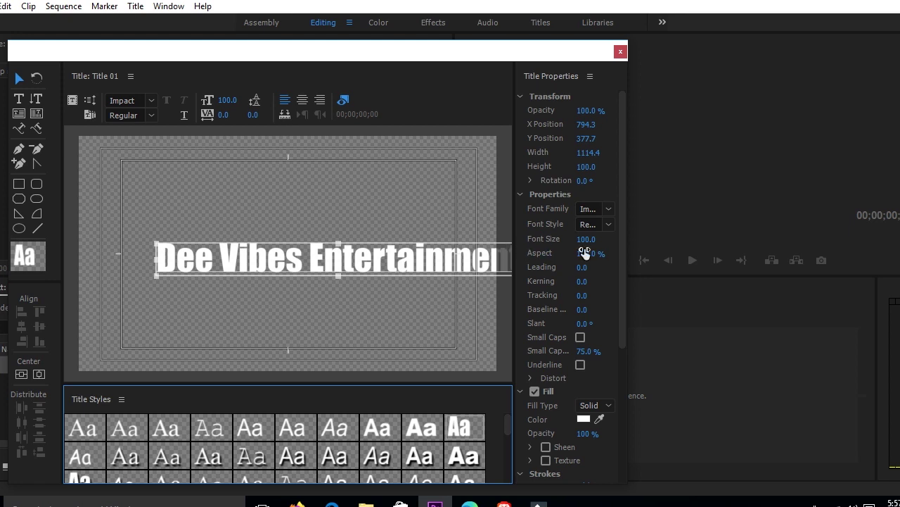
type("80")
key("Return")
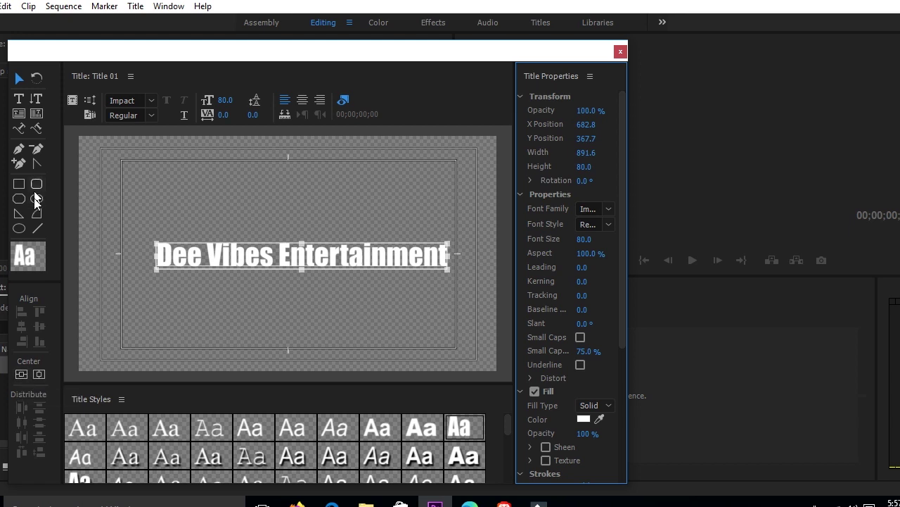
Step: Centre the title text vertically and horizontally in the frame
left_click(29, 373)
left_click(39, 374)
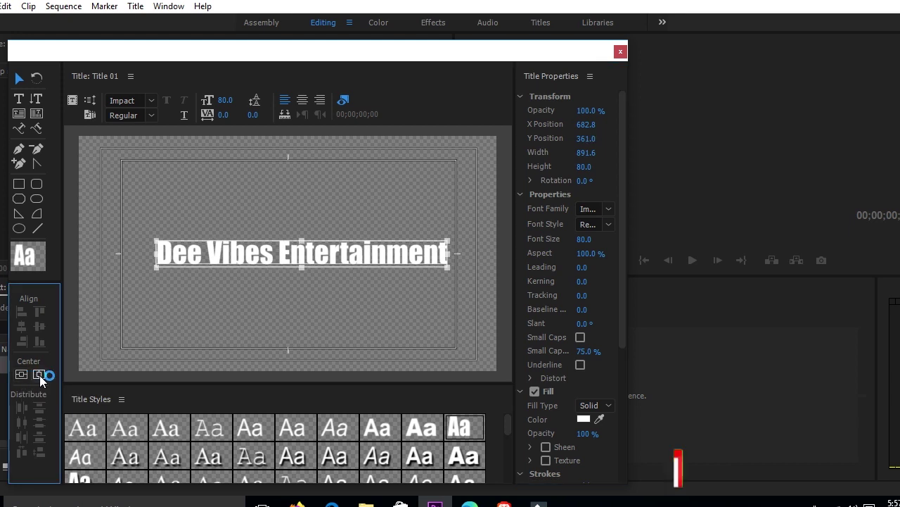
left_click(21, 374)
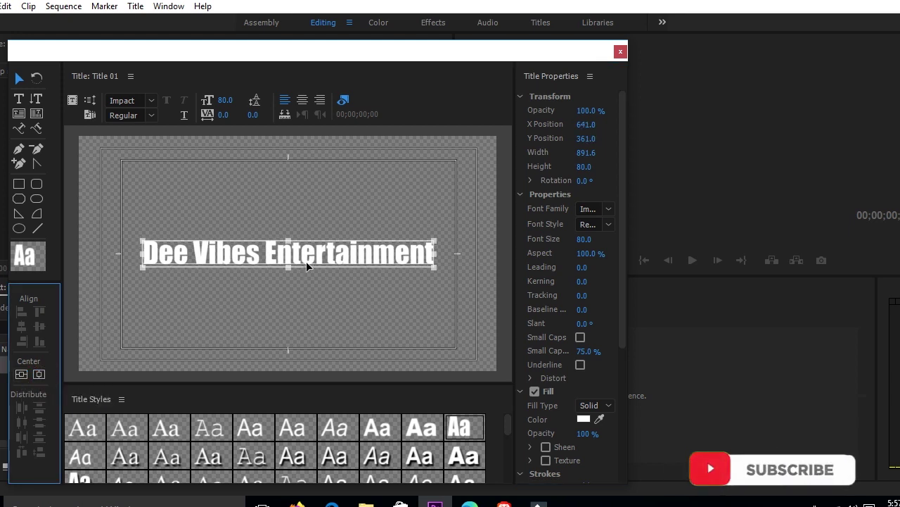
left_click(322, 229)
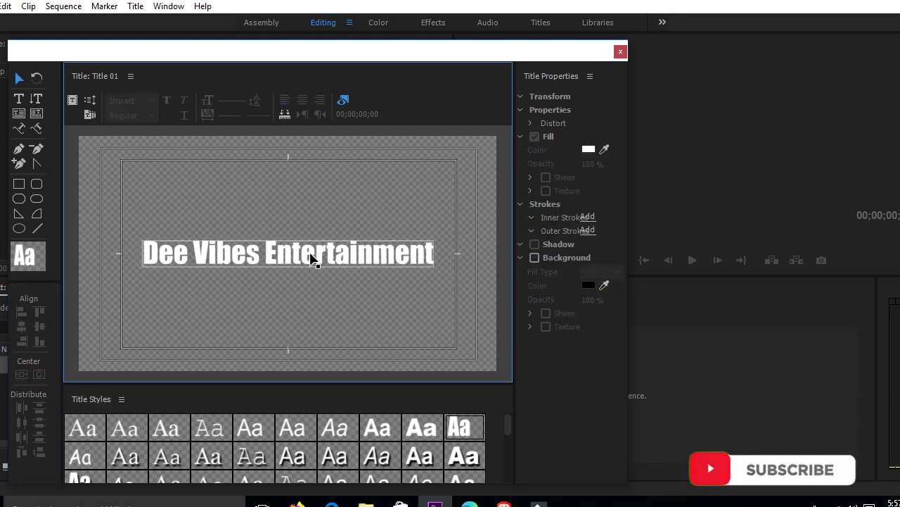
left_click(315, 258)
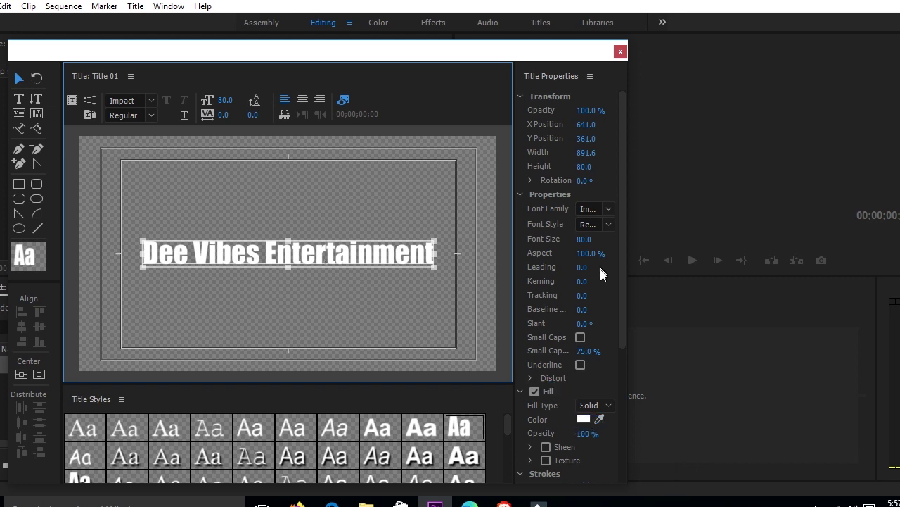
Step: Fill the title text with bright yellow F5E708 and close the titler
left_click(583, 418)
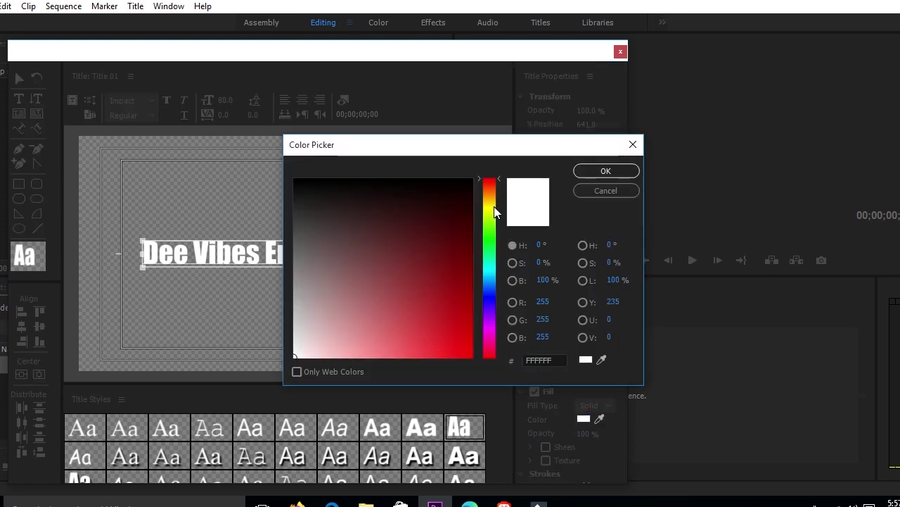
left_click(494, 206)
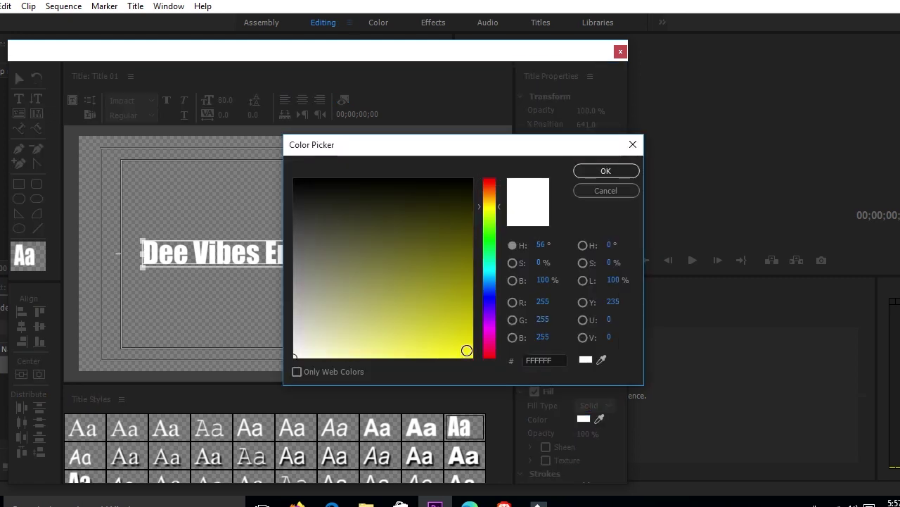
left_click(466, 350)
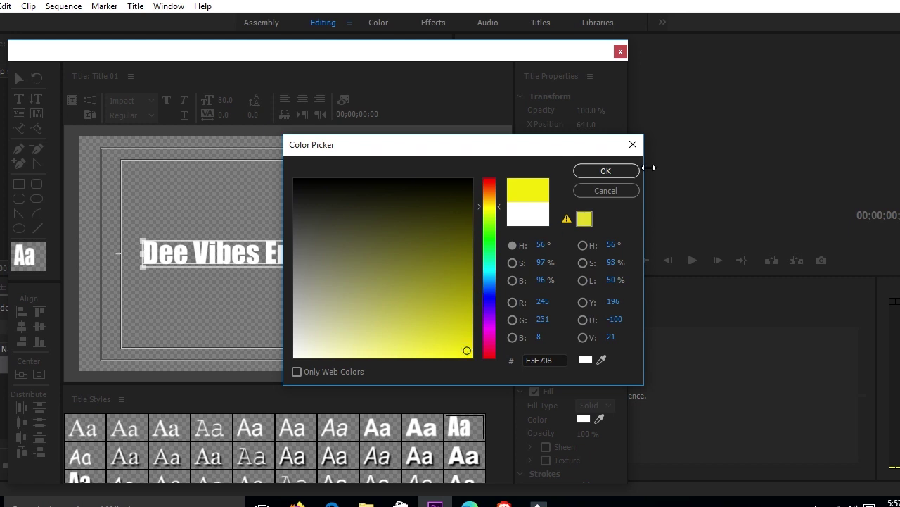
left_click(609, 171)
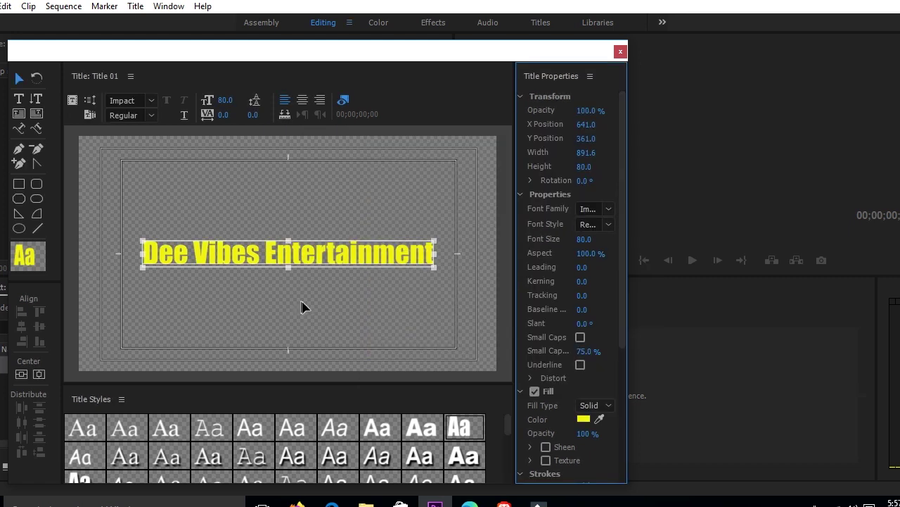
left_click(302, 307)
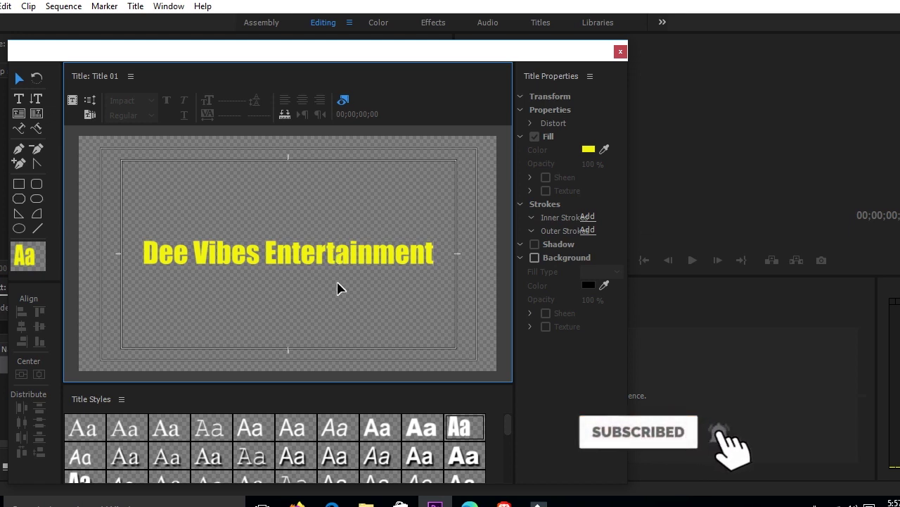
left_click(621, 52)
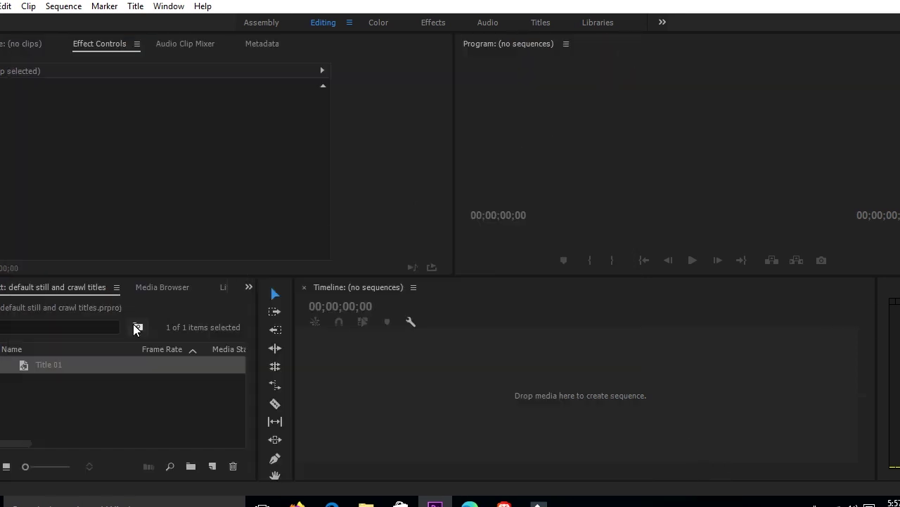
Step: Put Title 01 on a new sequence, enlarge the Program monitor, and park the playhead at 00:00:02:13
left_click_drag(29, 368, 354, 398)
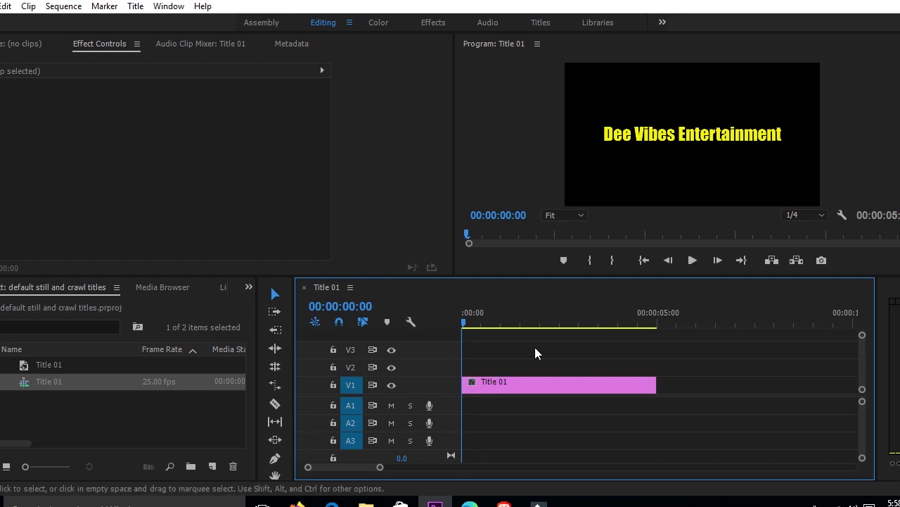
left_click_drag(462, 321, 566, 322)
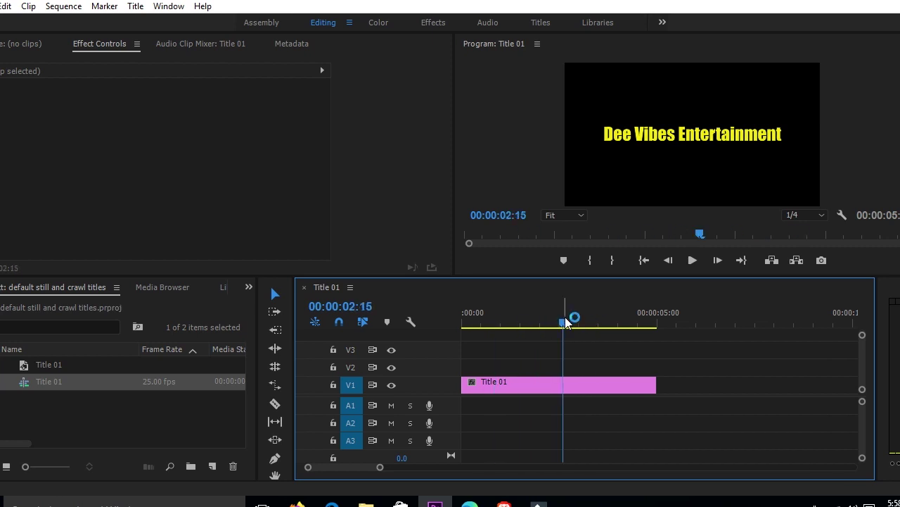
left_click_drag(502, 275, 502, 318)
left_click_drag(556, 369, 559, 370)
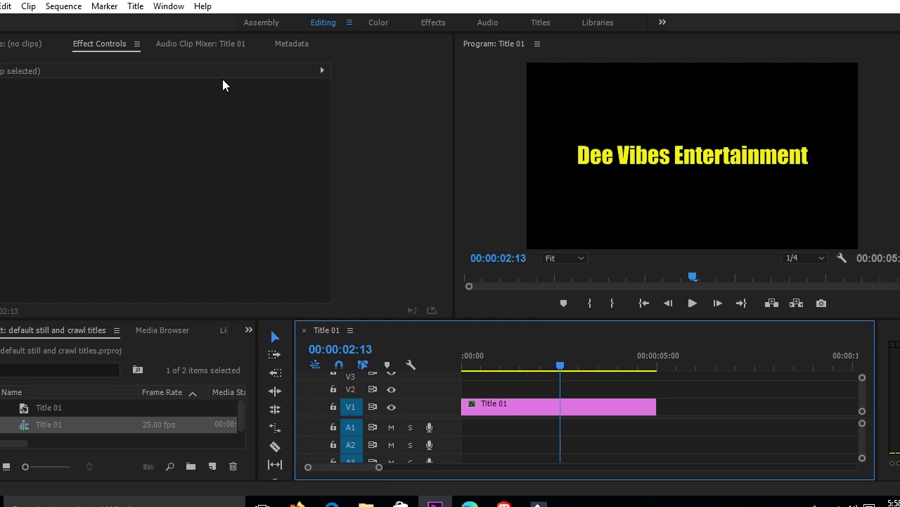
Step: Move the playhead past the end of Title 01 to 00:00:05:17
left_click(133, 7)
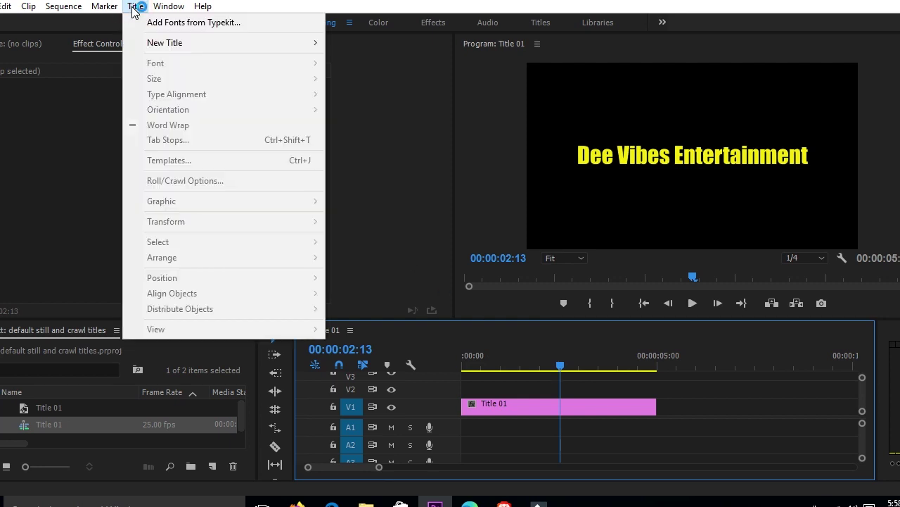
mouse_move(197, 46)
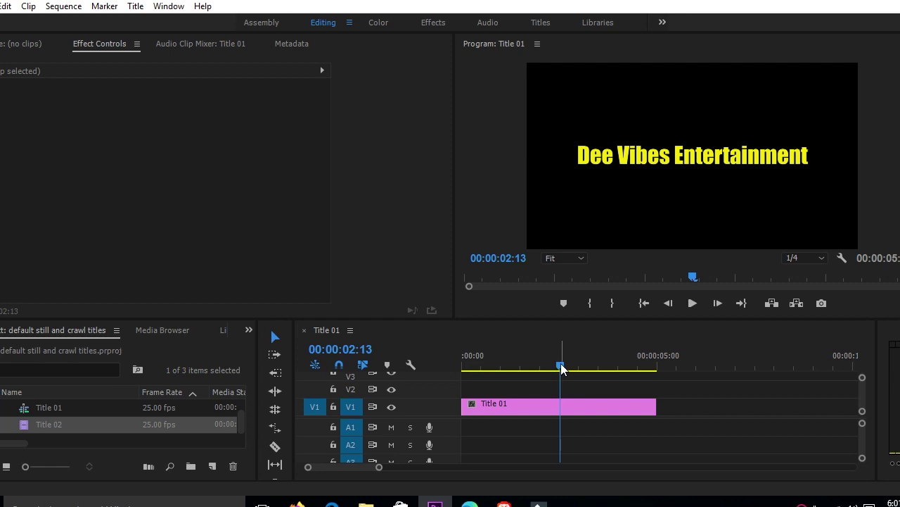
left_click(636, 365)
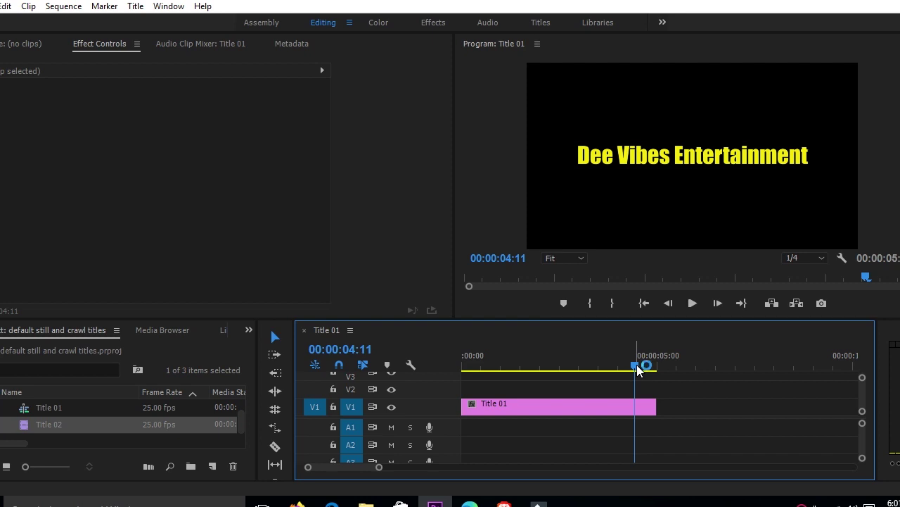
left_click_drag(637, 369, 687, 369)
Step: Start a new title with Title > New Title > Default Roll
left_click(136, 6)
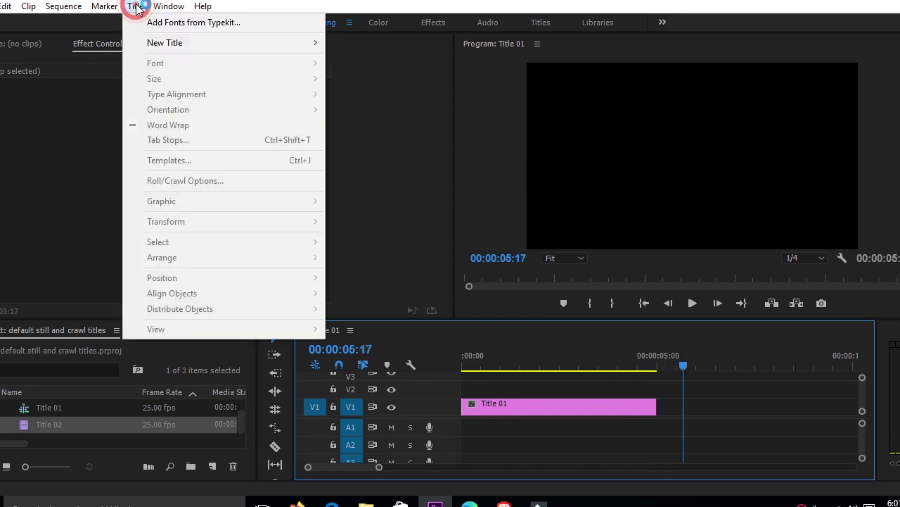
mouse_move(171, 45)
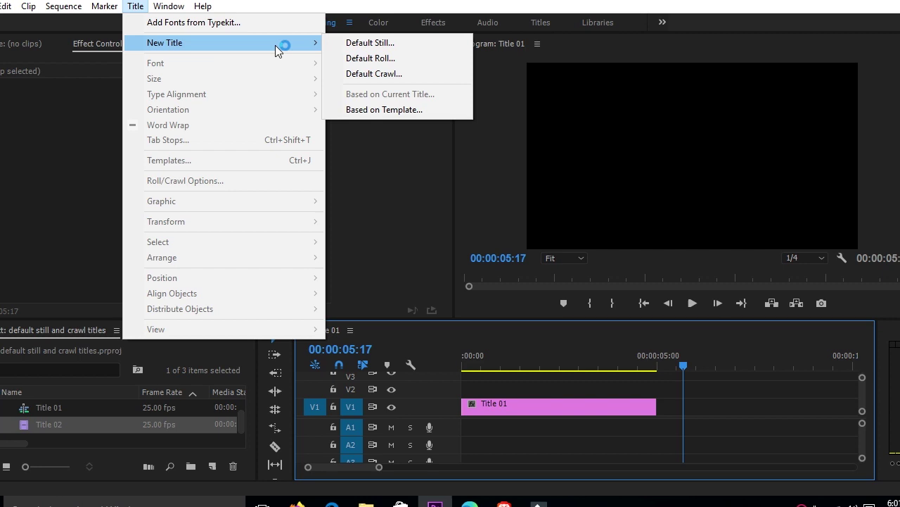
left_click(371, 59)
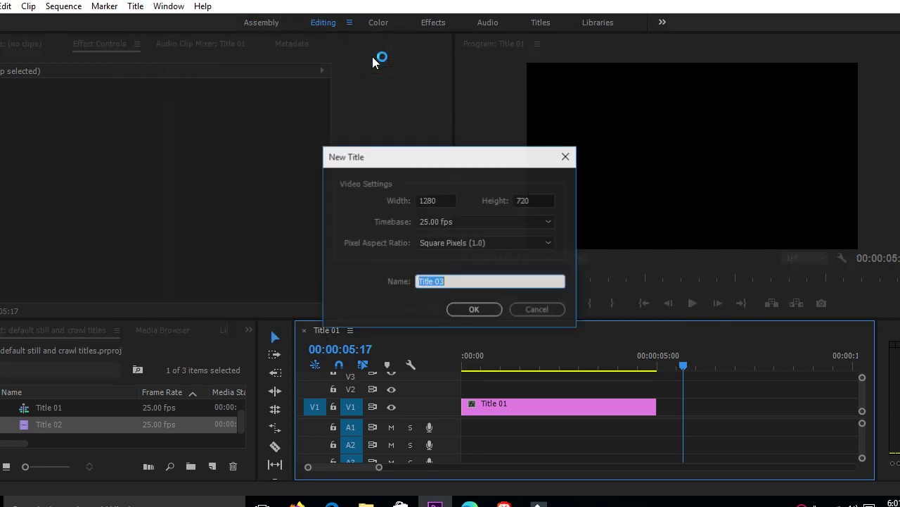
Step: Create Title 03 and type John, Mary and Milly on separate lines
left_click(474, 311)
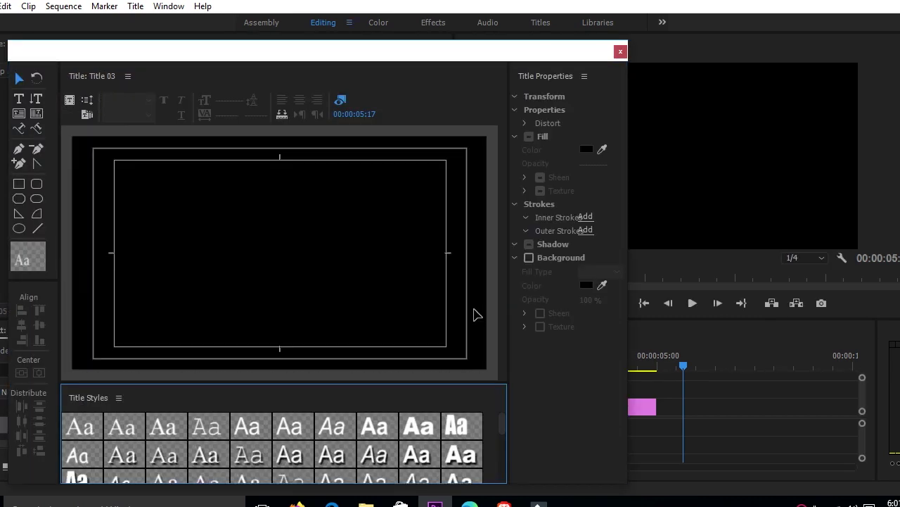
left_click(19, 100)
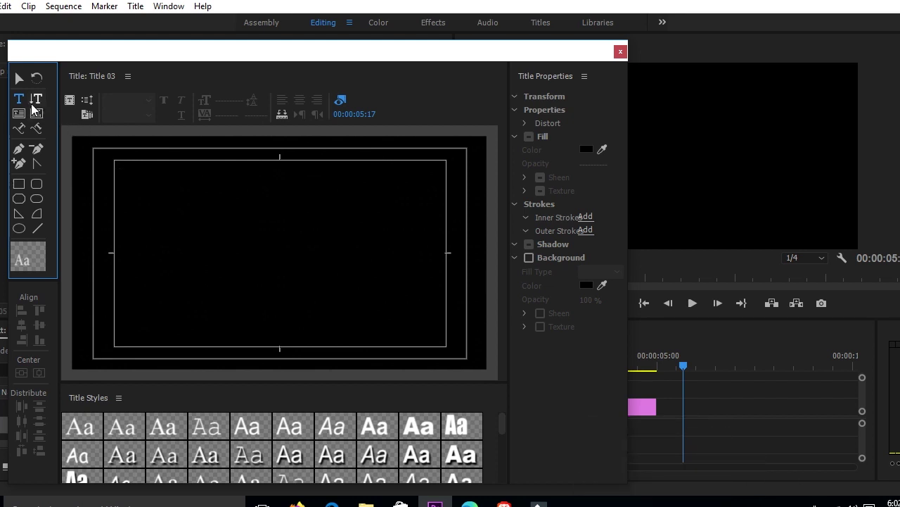
left_click(21, 99)
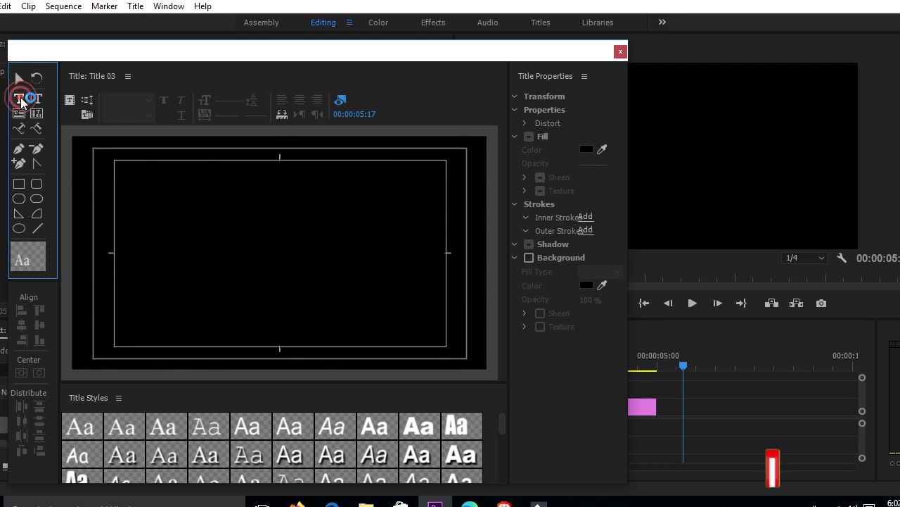
left_click(145, 181)
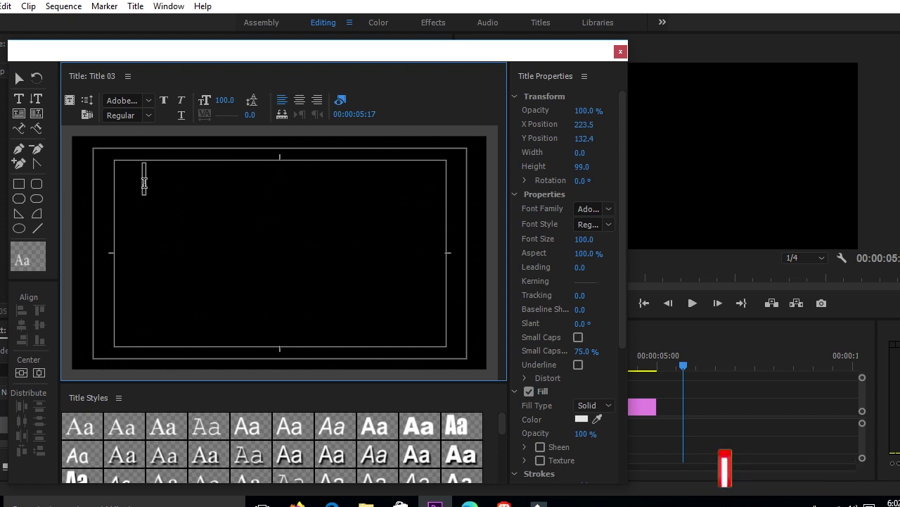
type("John")
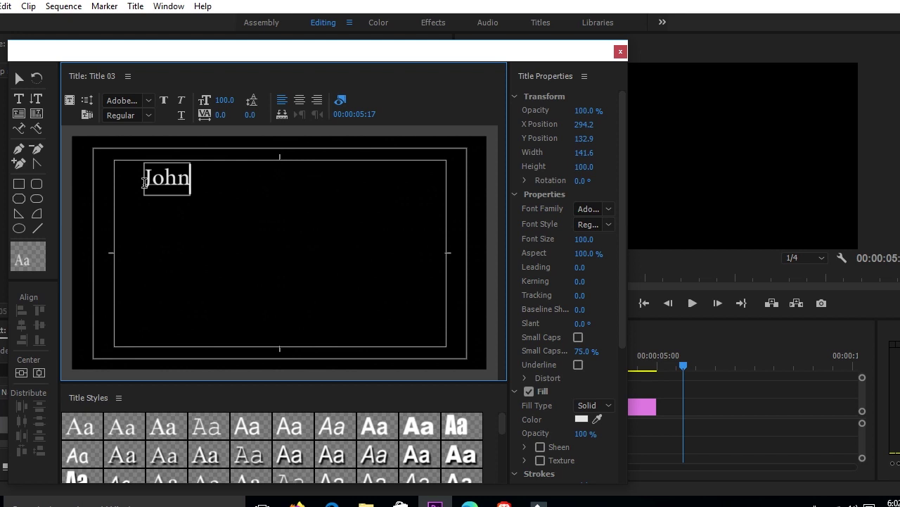
key("Return")
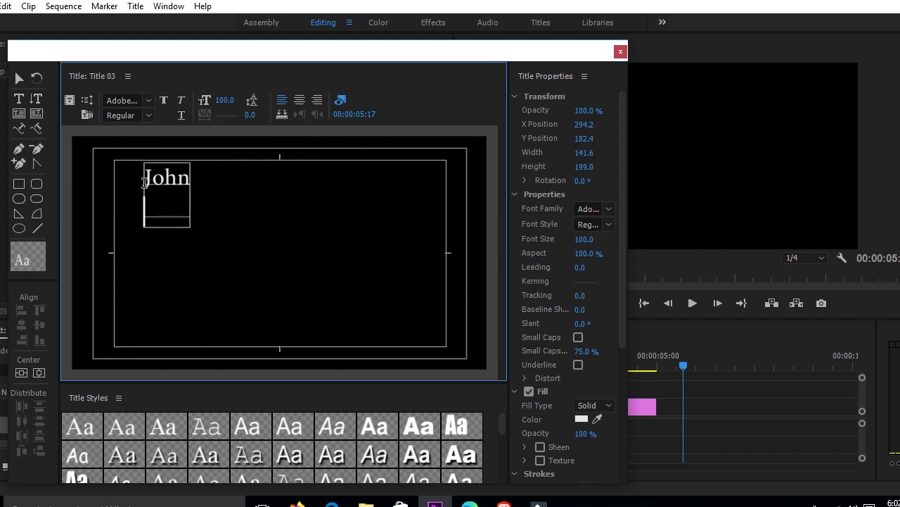
type("Mary")
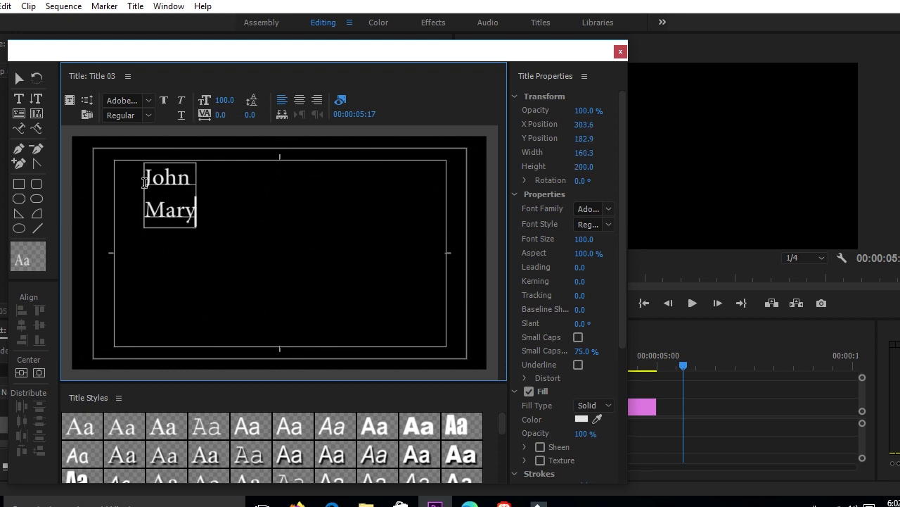
key("Return")
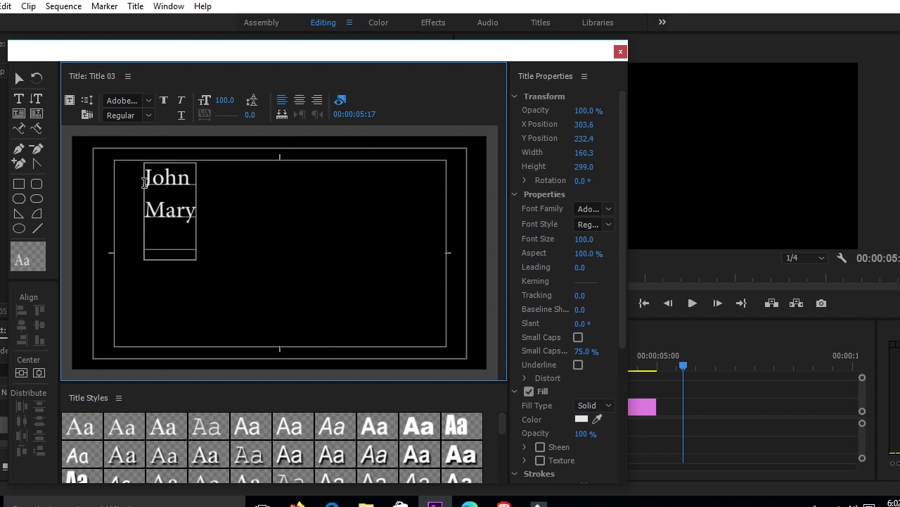
type("Milly")
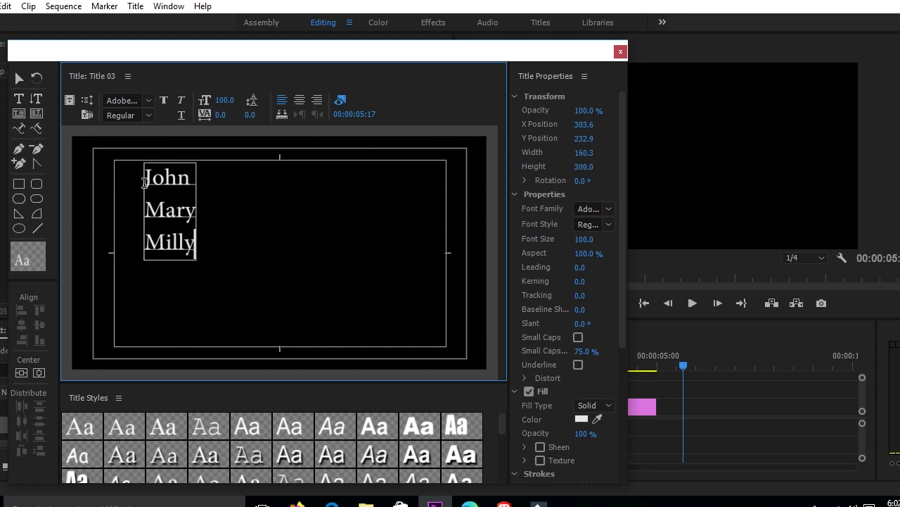
Step: Add Jones, peter, mike, Daniel and Ronald as further lines of the list
key("Return")
type("J")
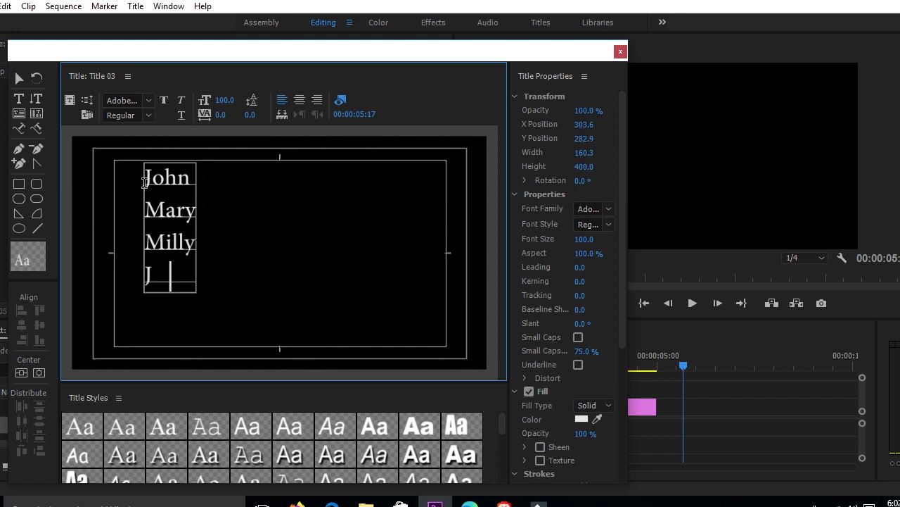
type("ON")
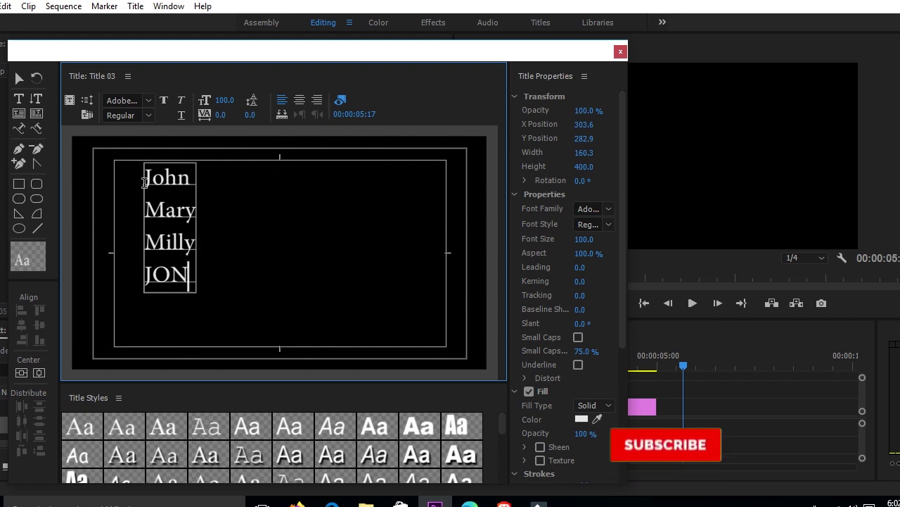
key("BackSpace")
key("BackSpace")
key("BackSpace")
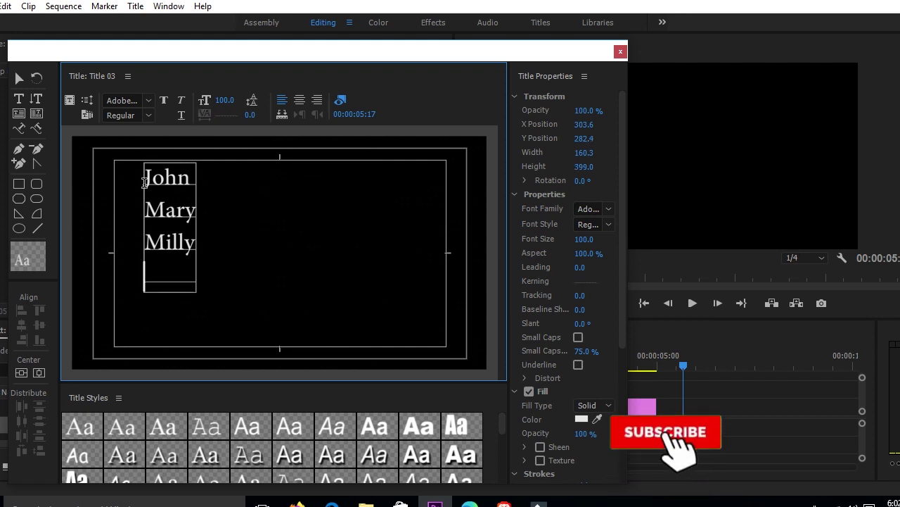
type("J")
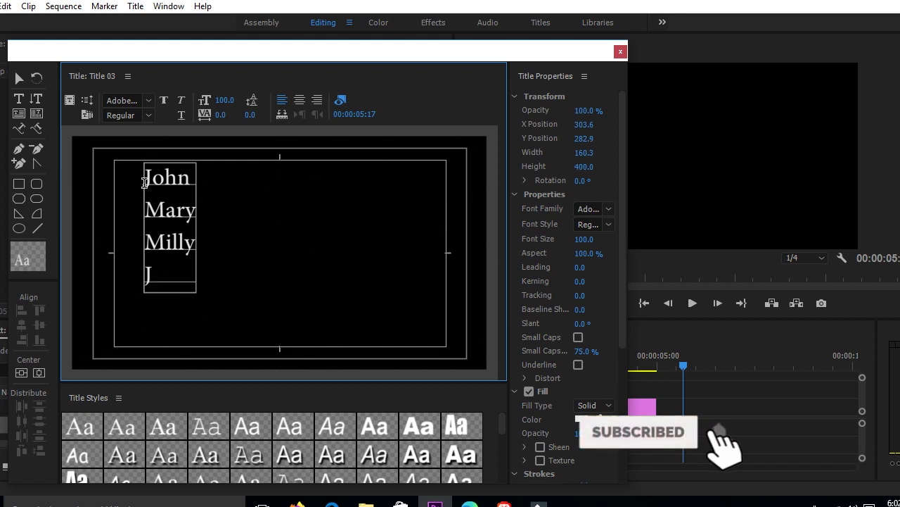
type("ones")
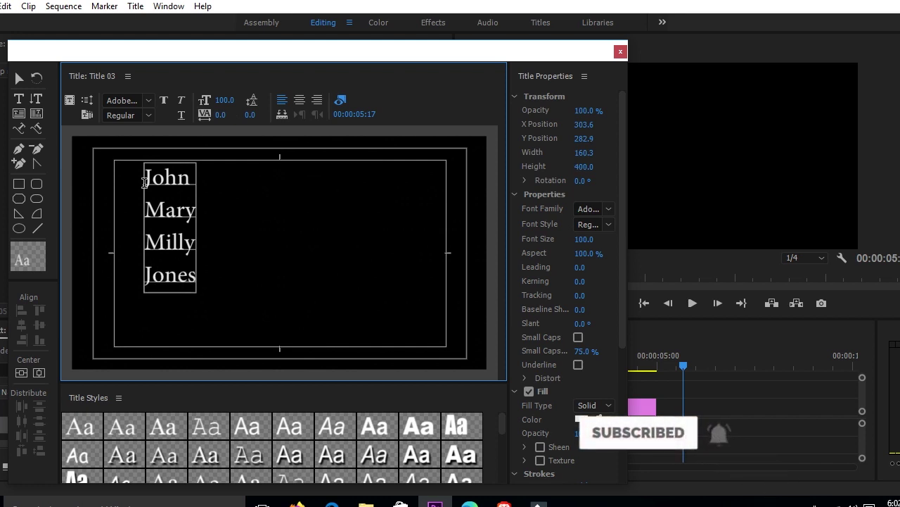
key("Return")
type("peter")
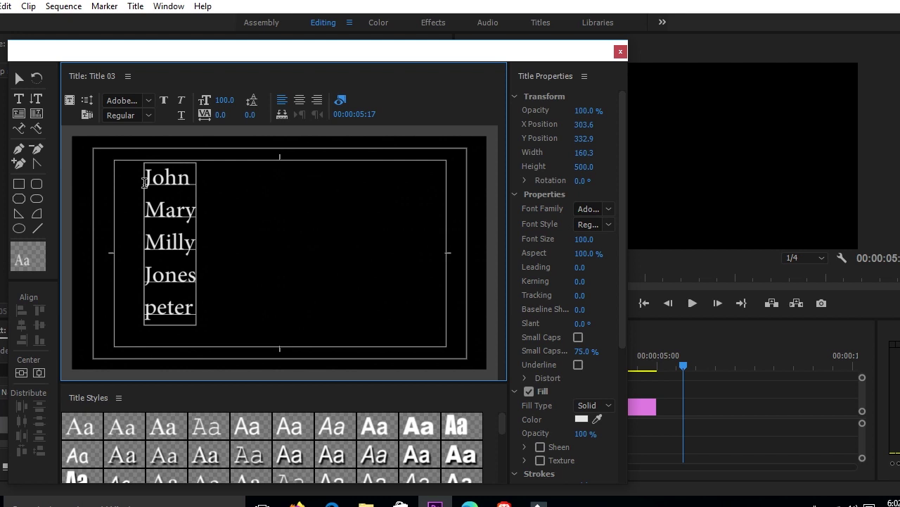
key("Return")
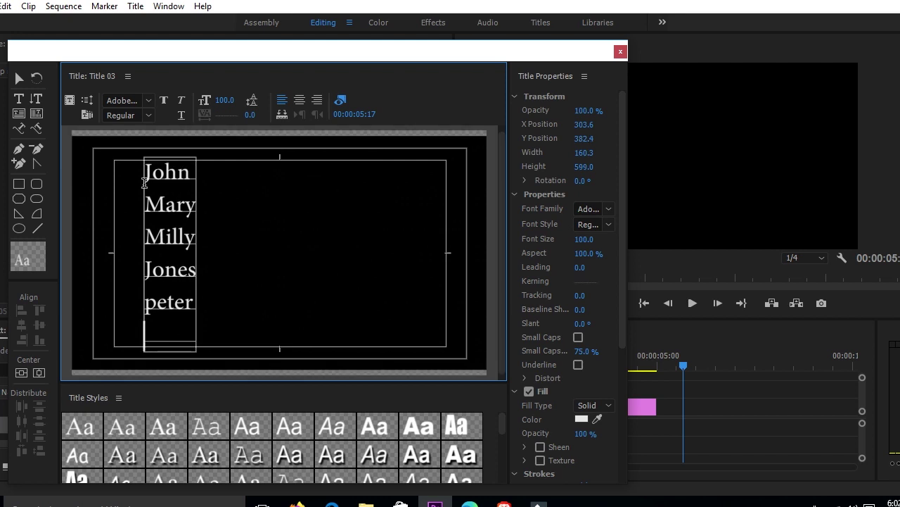
type("mike")
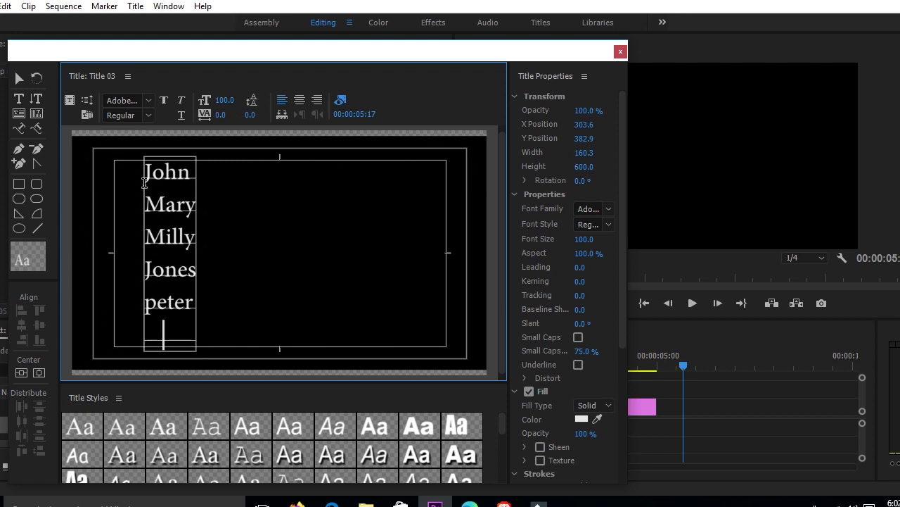
key("Return")
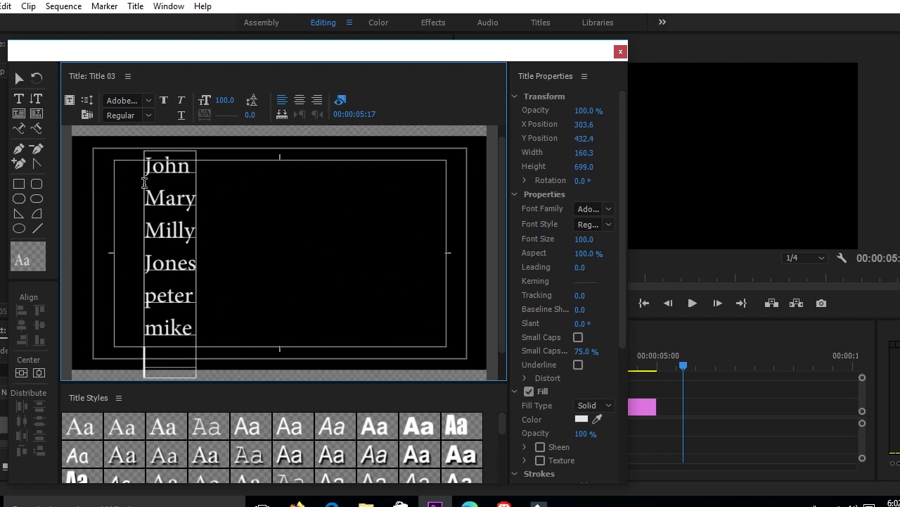
type("Daniel")
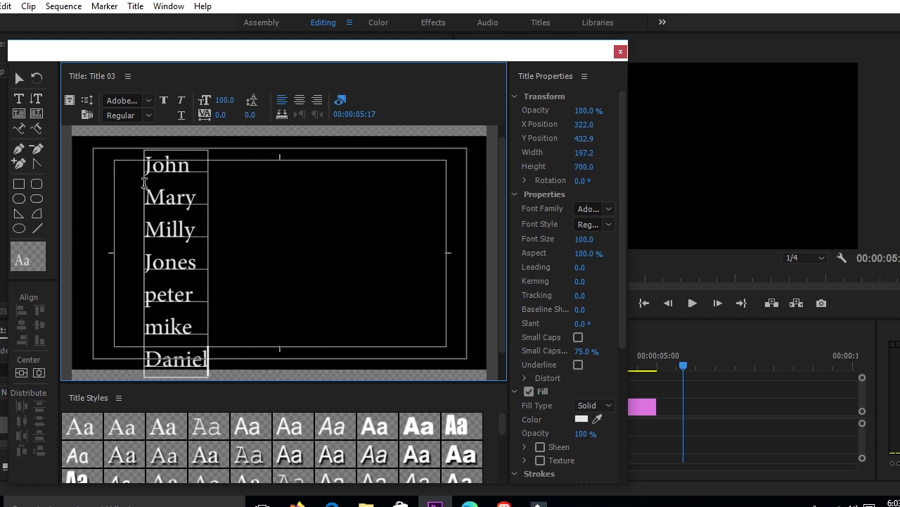
key("Return")
type("Ro")
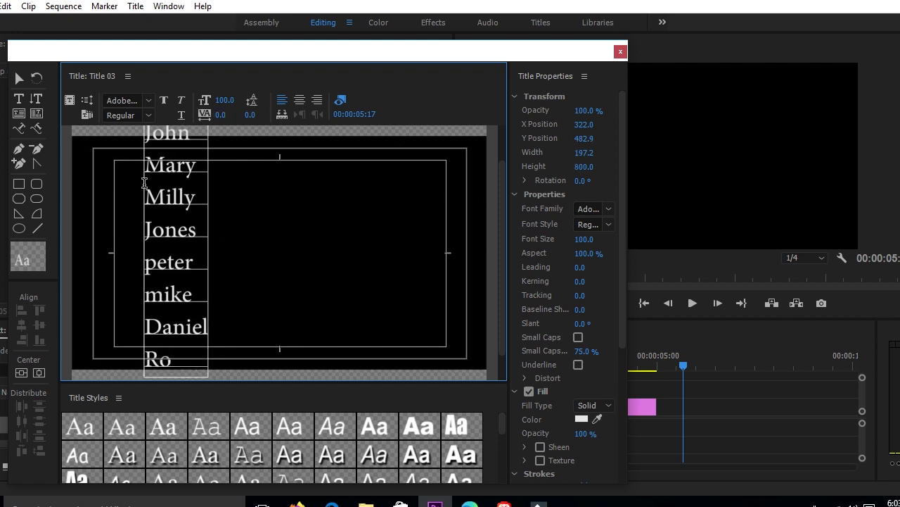
type("nald")
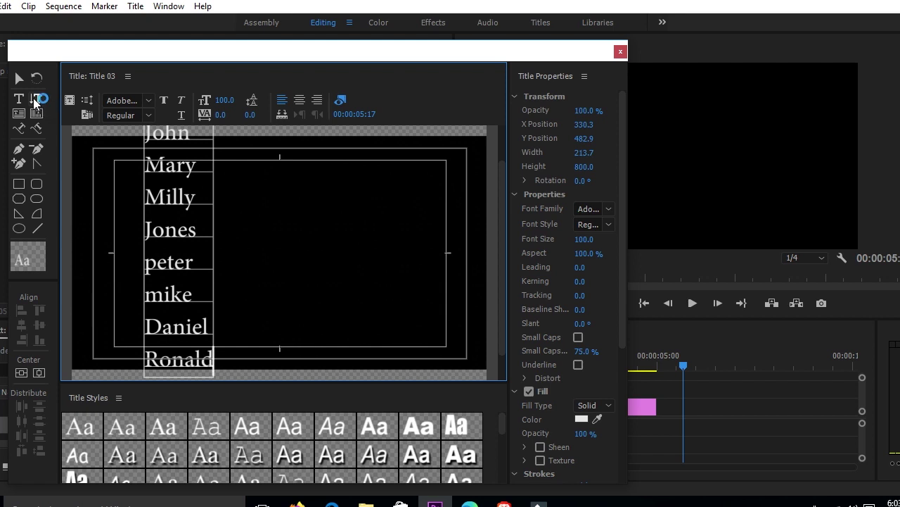
Step: Select the name list and apply the plain regular Arial title style
left_click(19, 79)
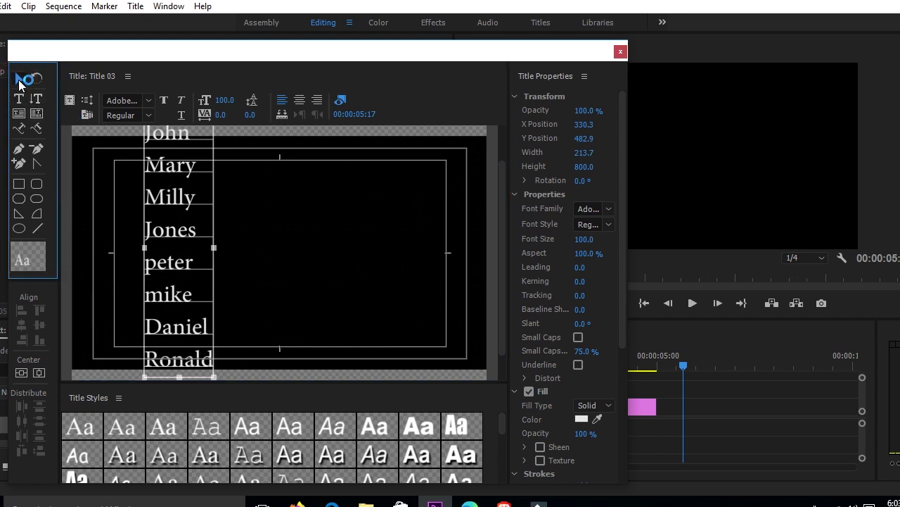
left_click_drag(172, 169, 171, 137)
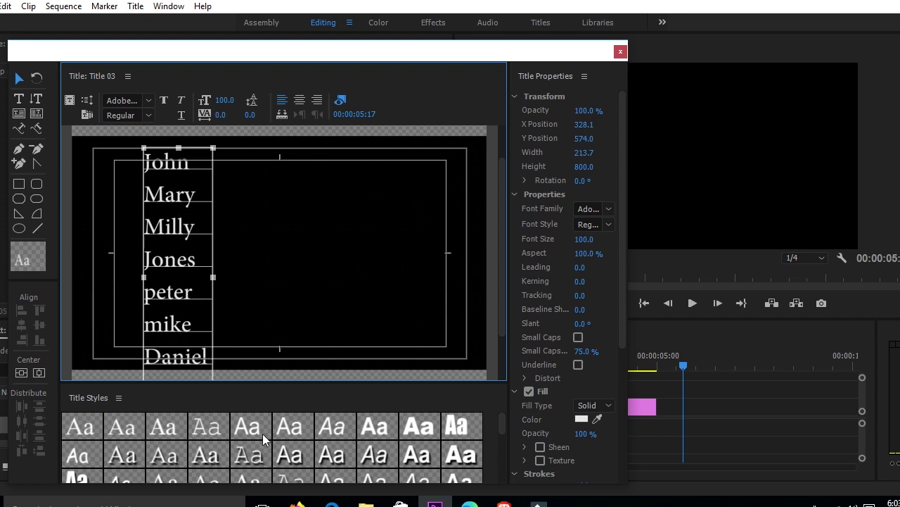
left_click(373, 432)
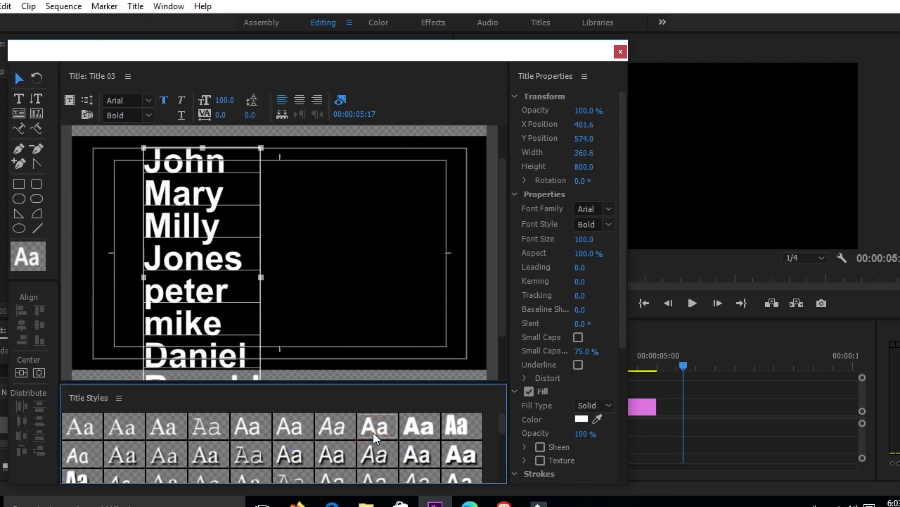
left_click(331, 429)
left_click(296, 428)
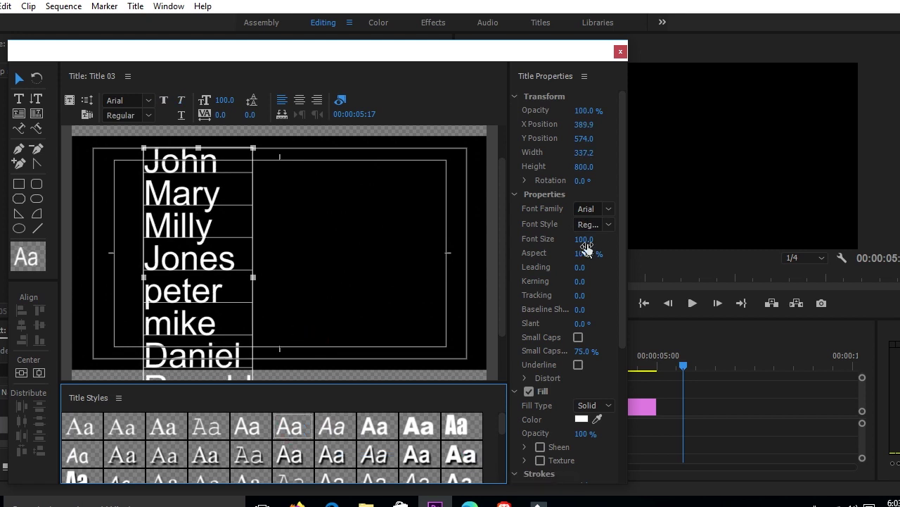
Step: Set the names to font size 56 with leading 48 and move them to the canvas centre
left_click_drag(584, 239, 553, 238)
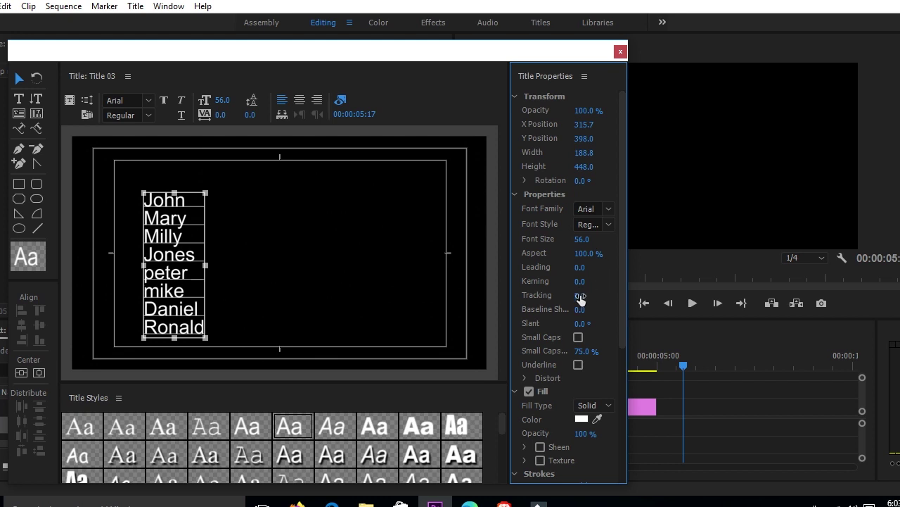
left_click(579, 266)
type("40")
key("Return")
left_click_drag(581, 266, 586, 267)
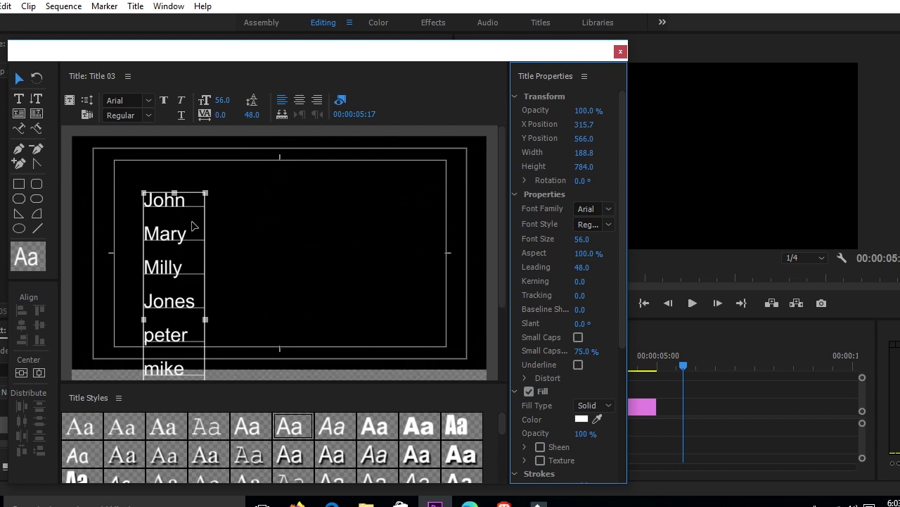
left_click_drag(172, 204, 279, 263)
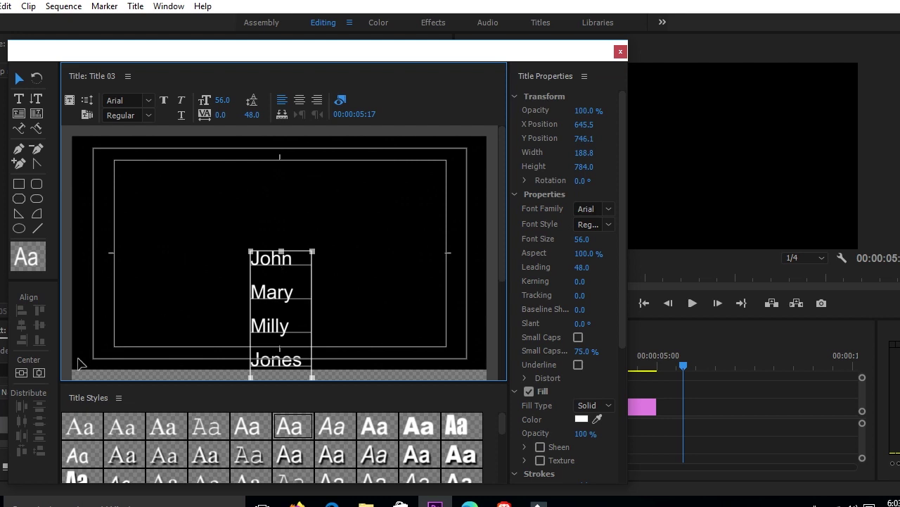
Step: Centre the name list horizontally and nudge it slightly lower on the canvas
left_click(39, 373)
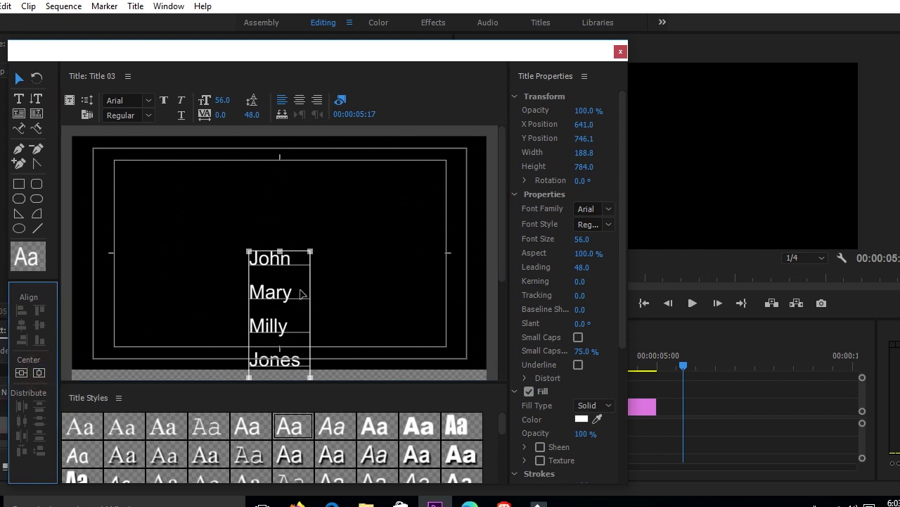
left_click_drag(301, 294, 303, 319)
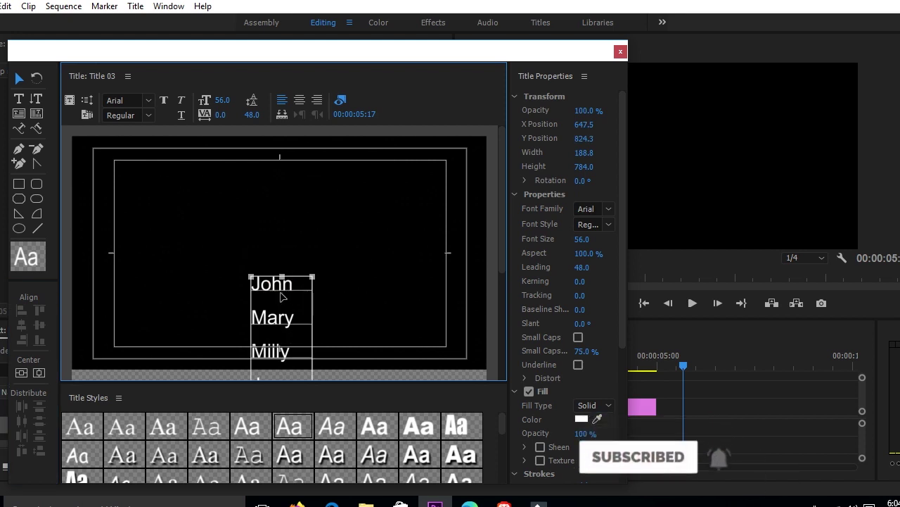
Step: Make Title 03 a Roll with Start Off Screen and End Off Screen both enabled
left_click(87, 102)
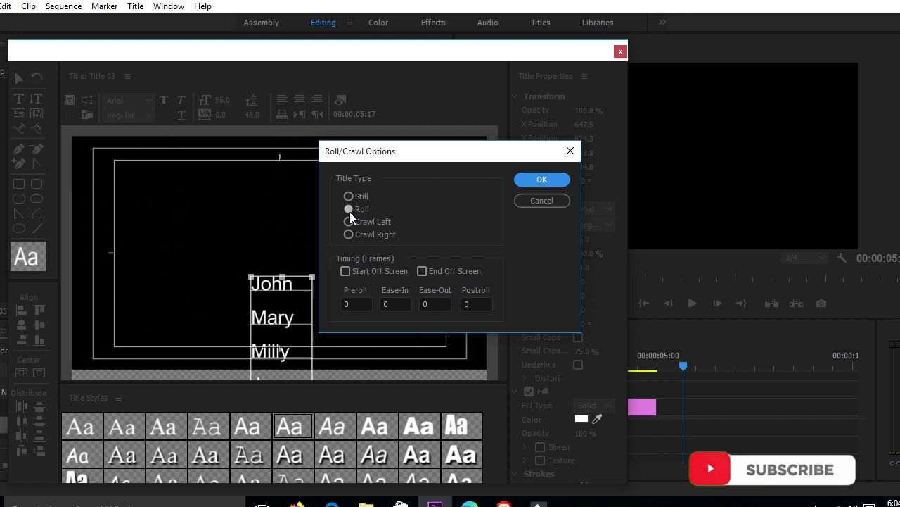
left_click(346, 273)
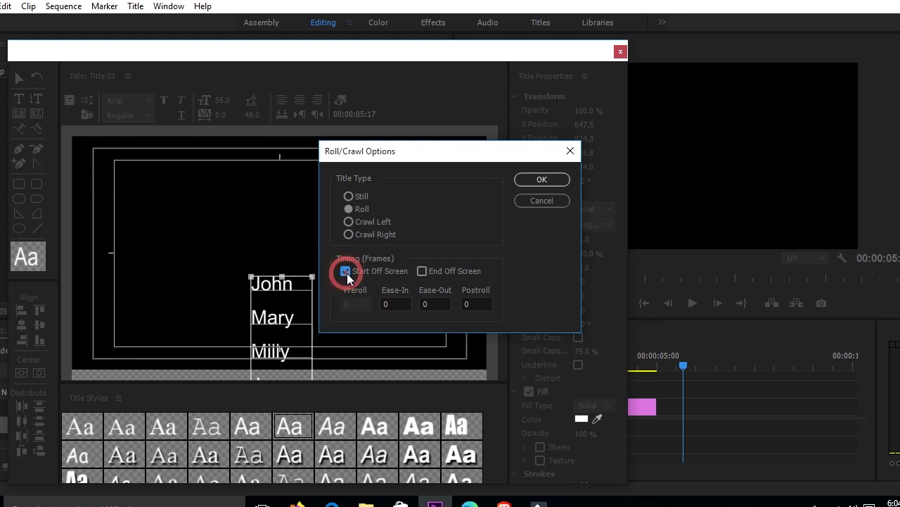
left_click(422, 272)
left_click(546, 179)
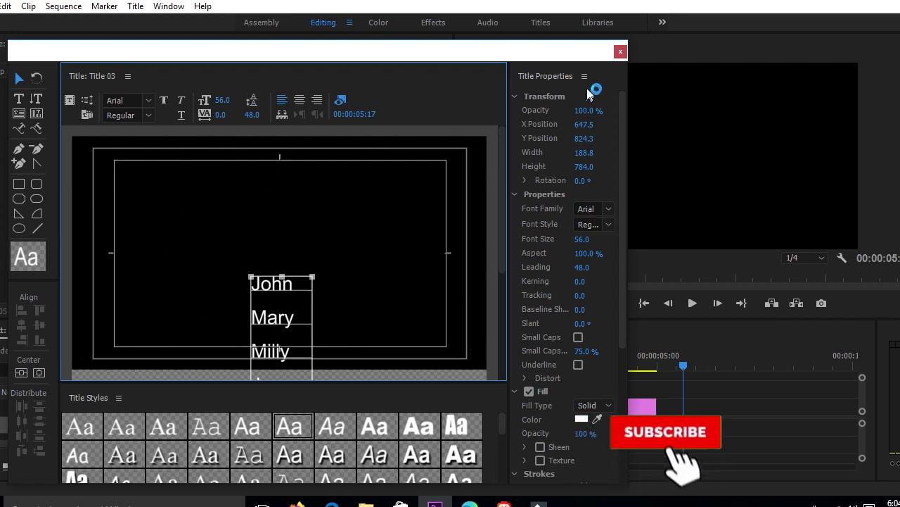
Step: Close the titler, place Title 03 on V1 after Title 01, and preview the rolling names
left_click(621, 52)
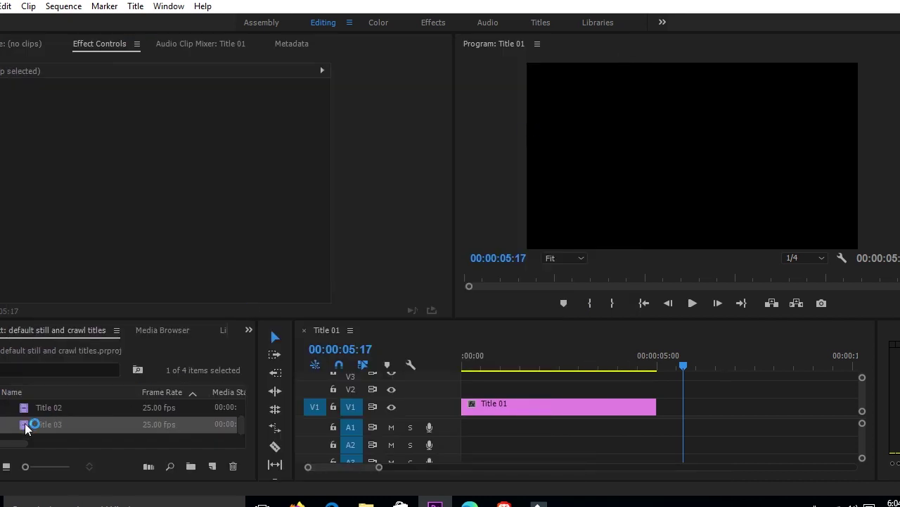
left_click_drag(23, 424, 679, 406)
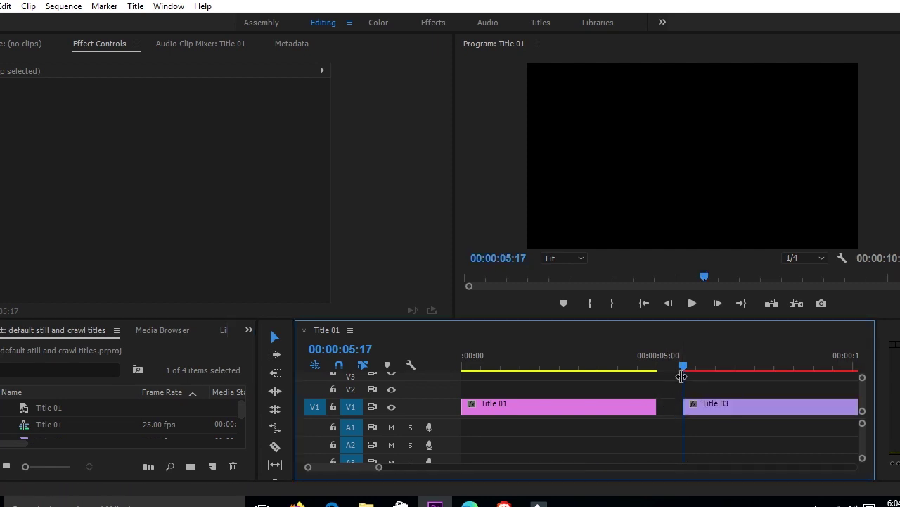
left_click(693, 303)
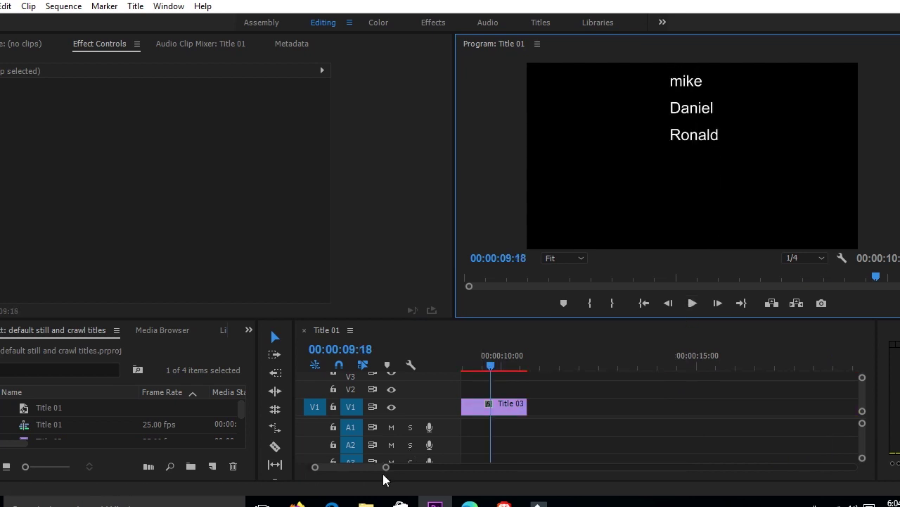
left_click_drag(386, 469, 442, 469)
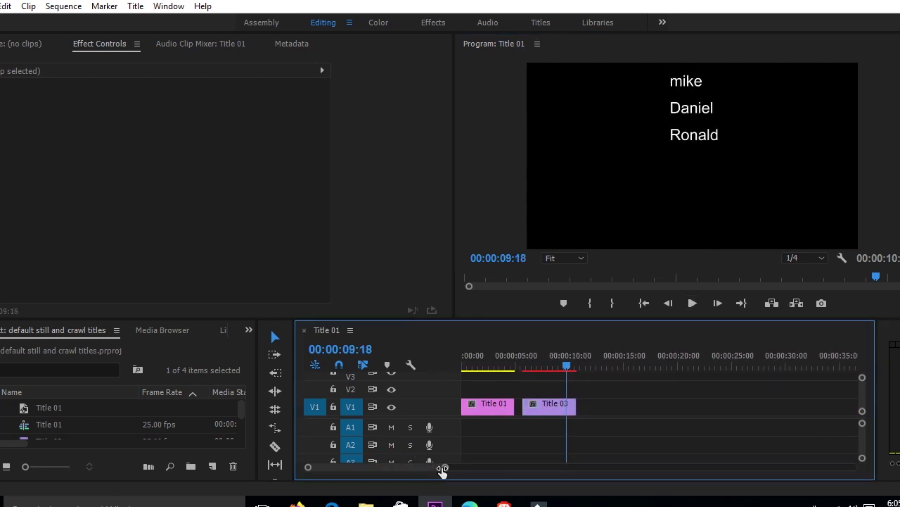
left_click_drag(568, 364, 528, 372)
key("space")
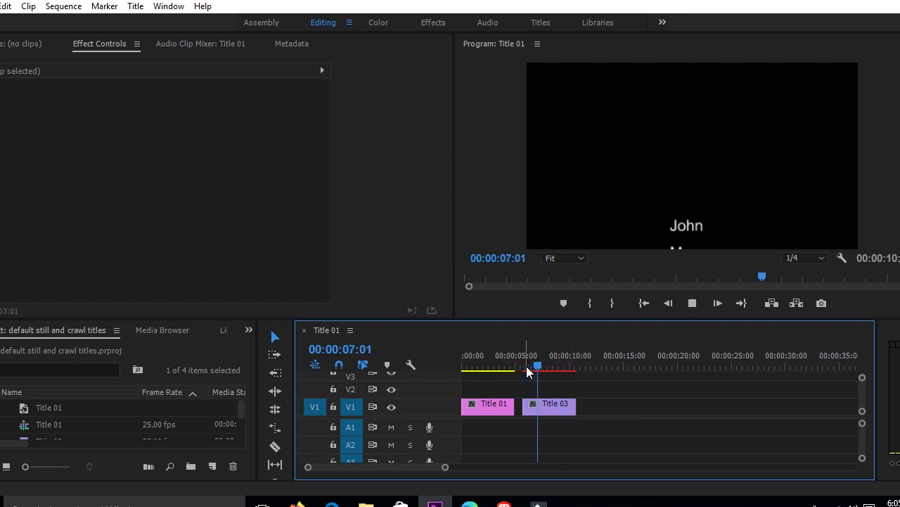
key("space")
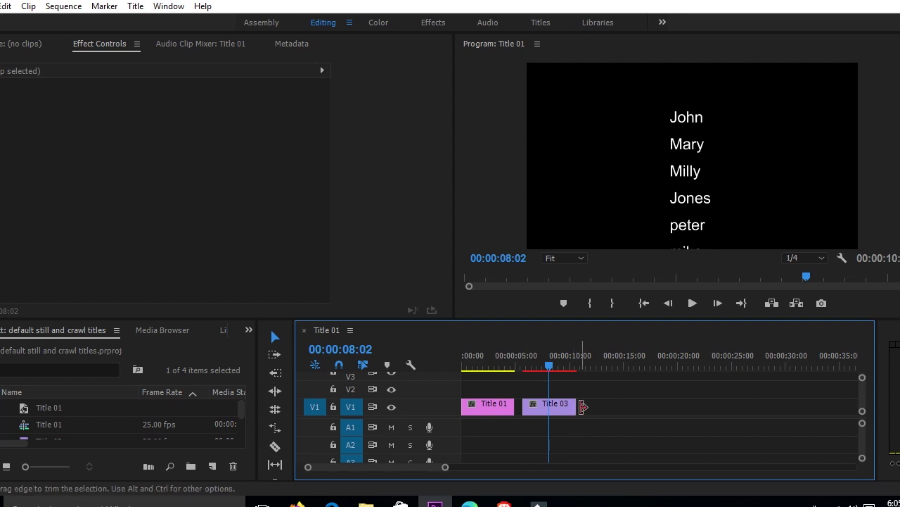
Step: Stretch Title 03 to end near 00:00:20 and preview the slower roll to its end
left_click_drag(581, 406, 678, 407)
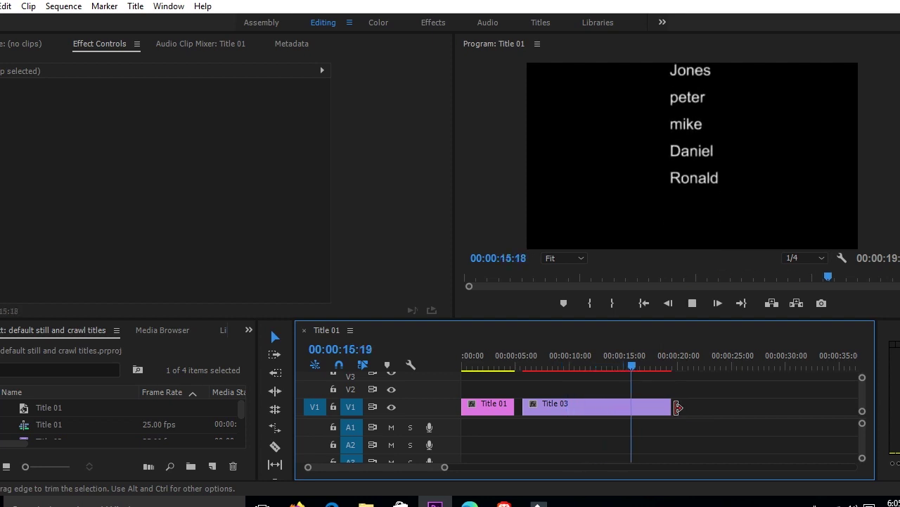
key("space")
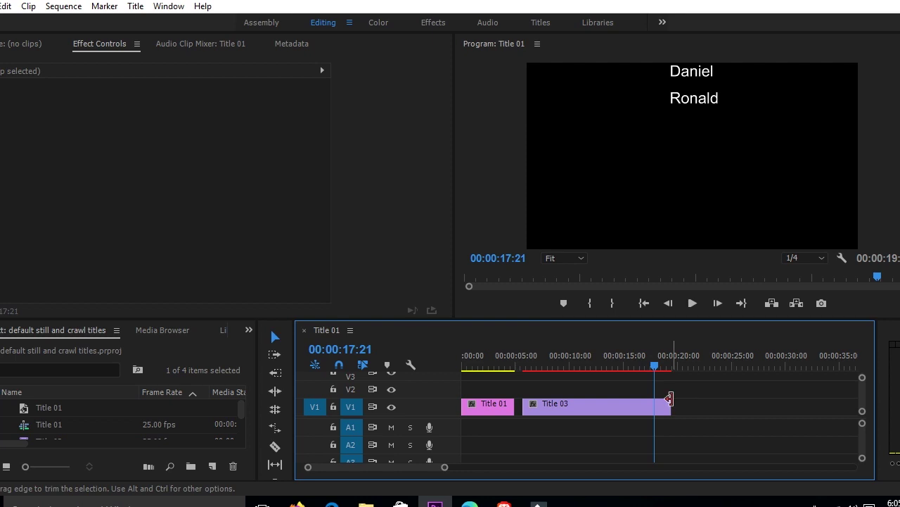
left_click_drag(655, 364, 571, 379)
left_click(568, 375)
key("space")
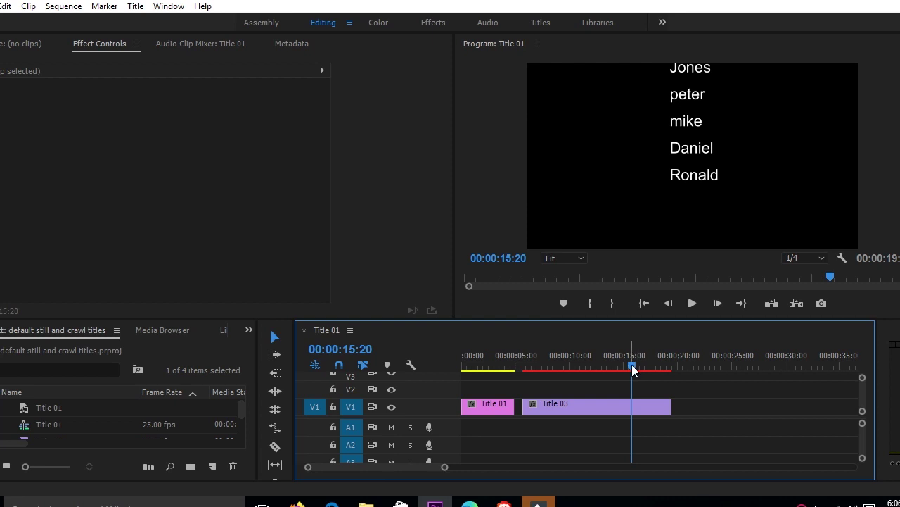
left_click_drag(633, 369, 682, 367)
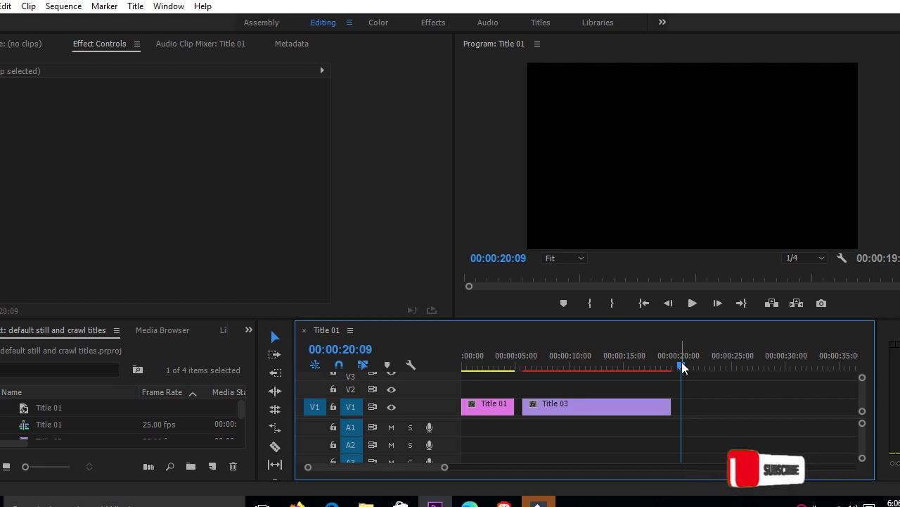
Step: Create Title 04 from Title > New Title > Default Crawl at the default 1280×720 settings
left_click(135, 6)
mouse_move(175, 45)
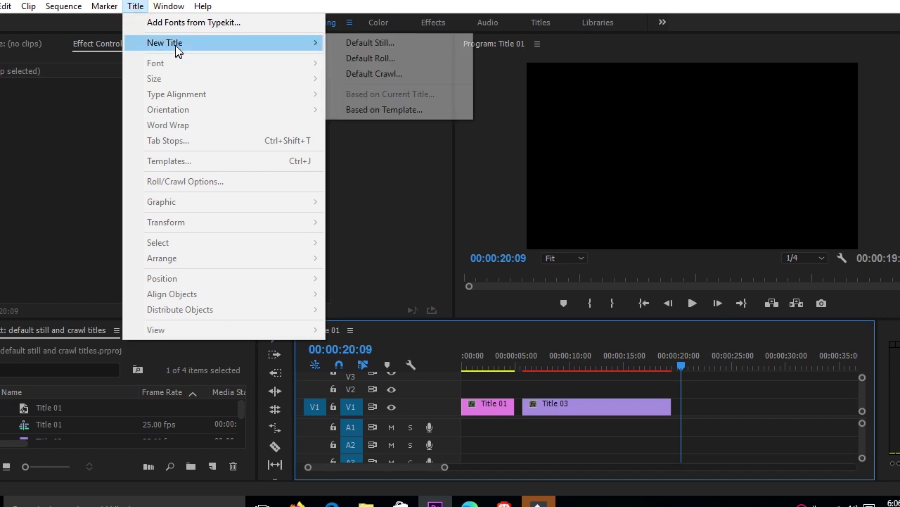
left_click(388, 74)
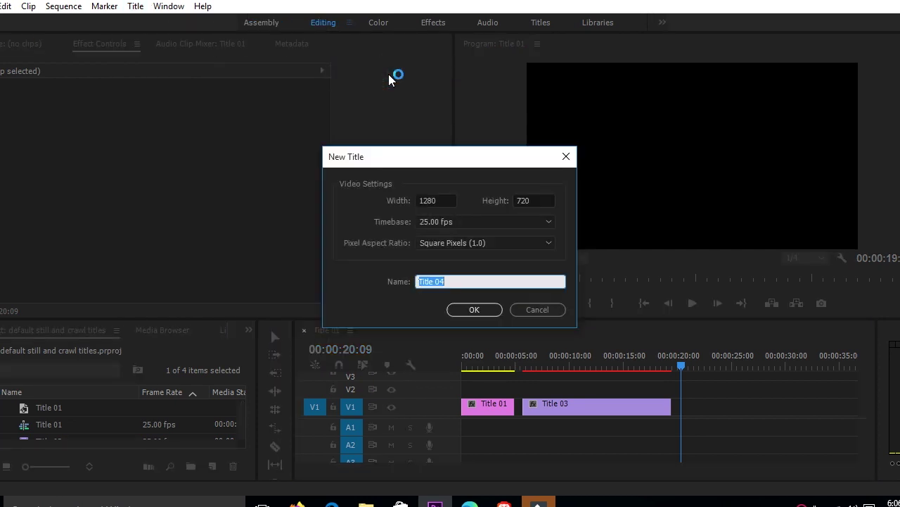
left_click(481, 312)
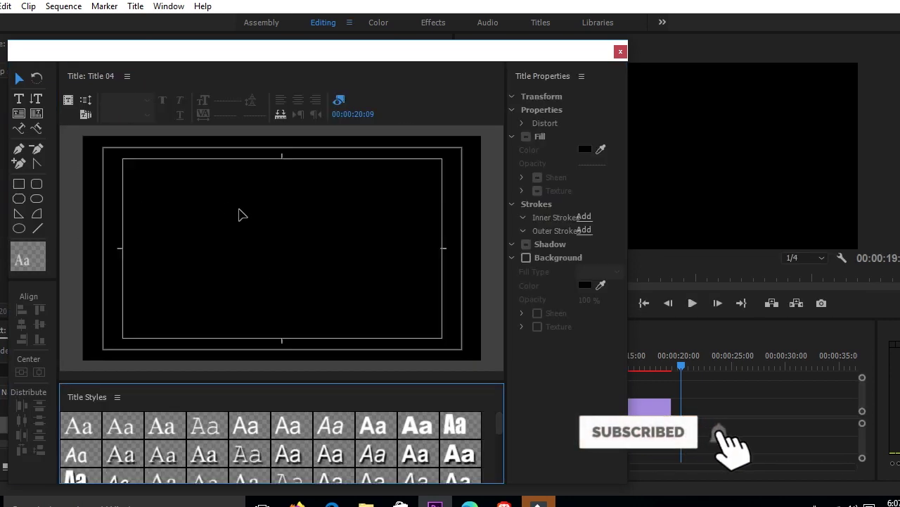
Step: Type 'we are learning the crawl steps in premiere pro today with' plus the presenter's name
left_click(19, 102)
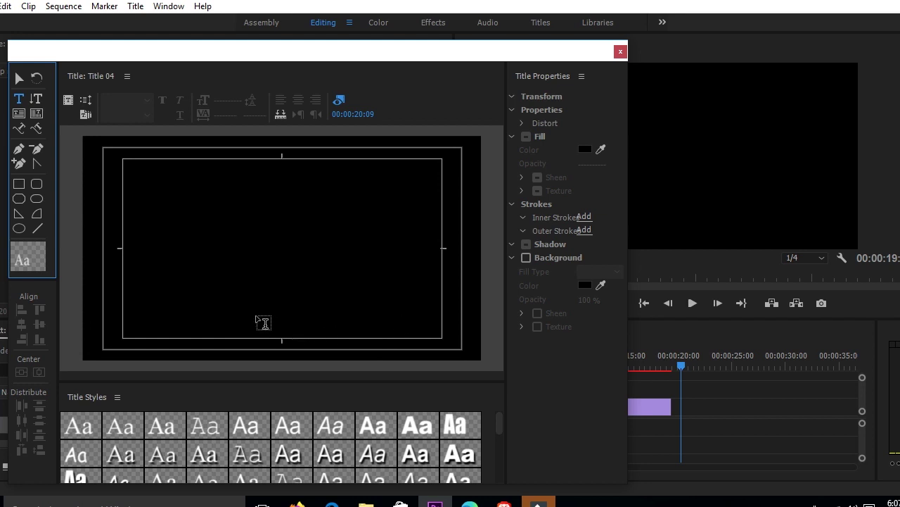
left_click(226, 304)
type("we are")
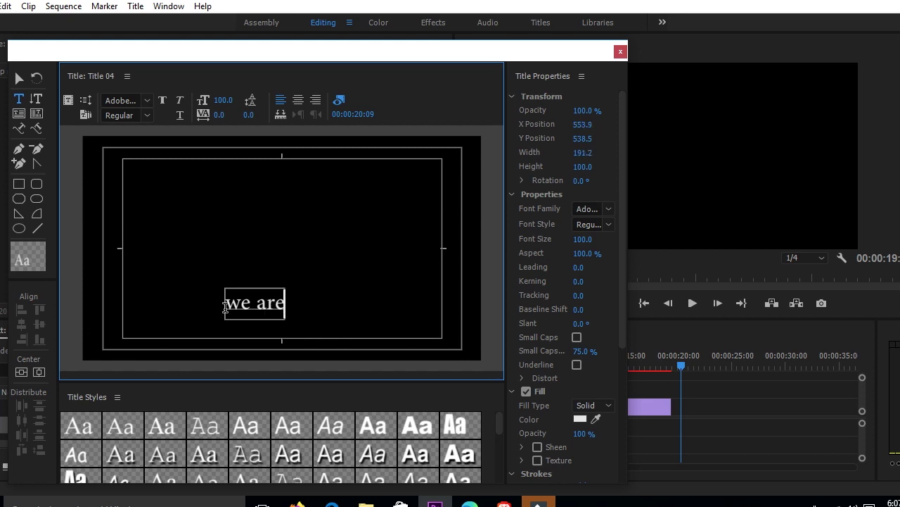
type(" learni")
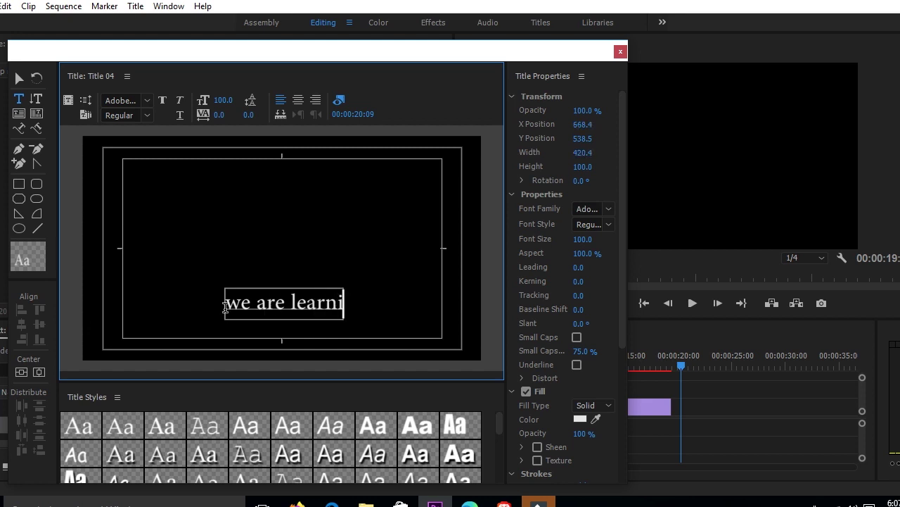
type("ng the c")
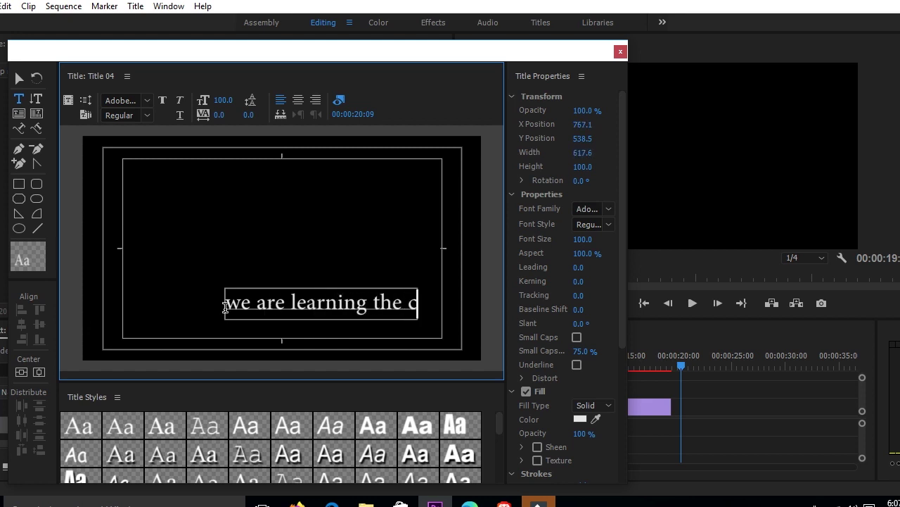
type("rawl")
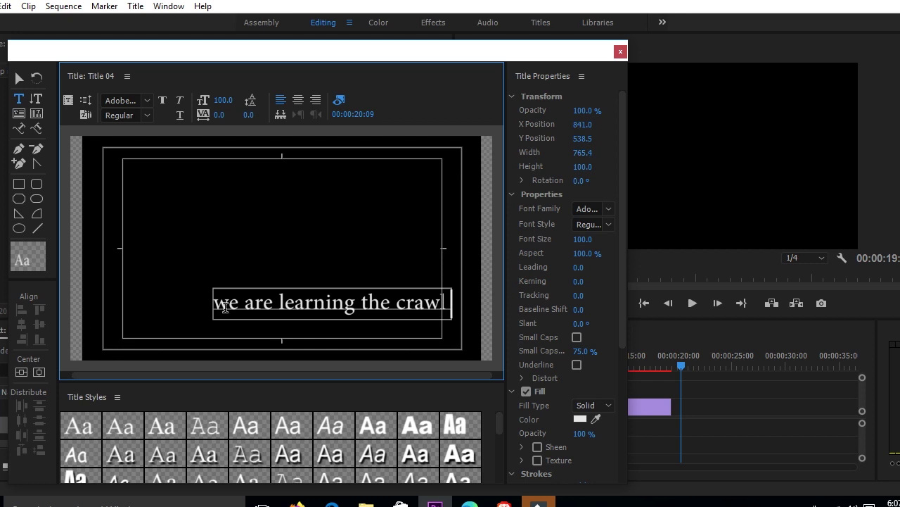
type(" steps in premiere")
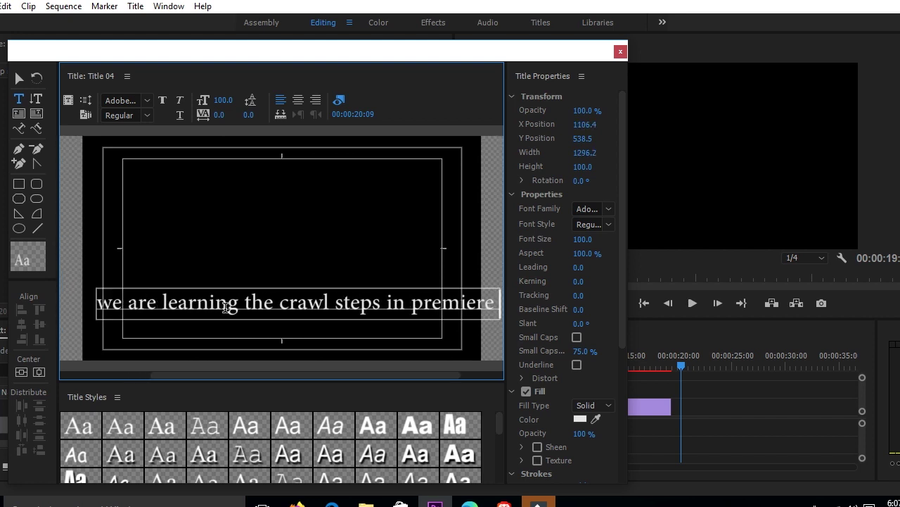
type(" pro")
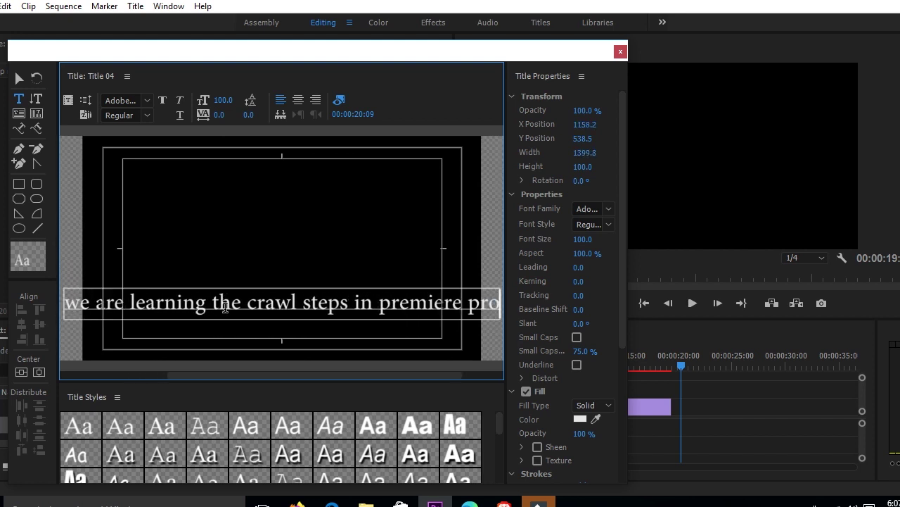
type(" today")
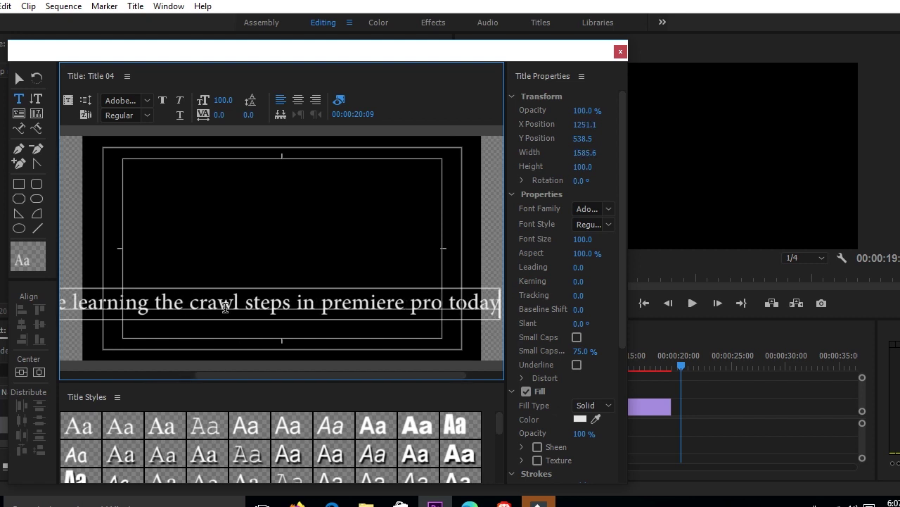
type(".")
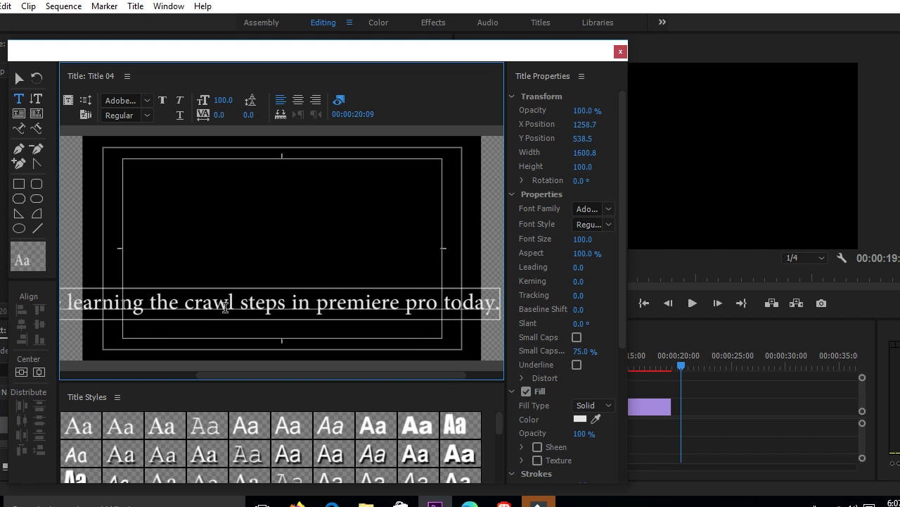
key("BackSpace")
type("w")
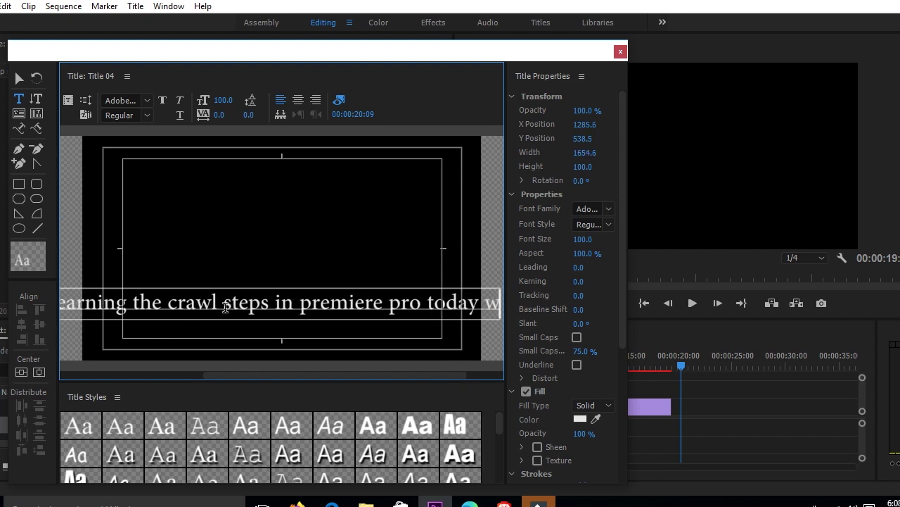
type("ith Daniel")
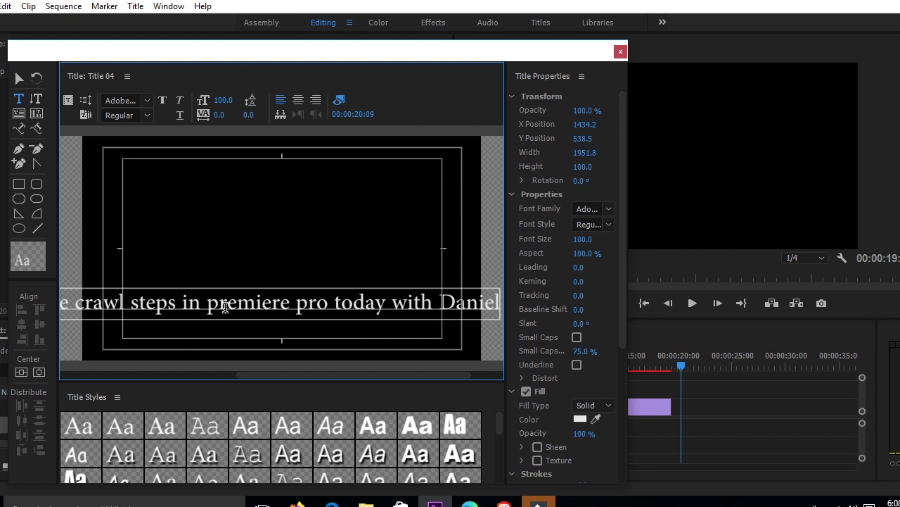
left_click(18, 78)
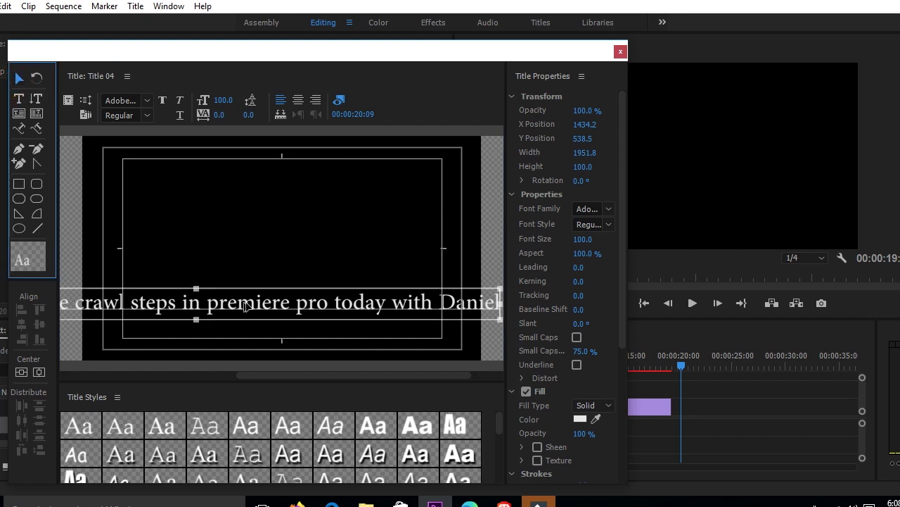
Step: Reselect the crawl text and drag it down toward the bottom of the frame
left_click(253, 321)
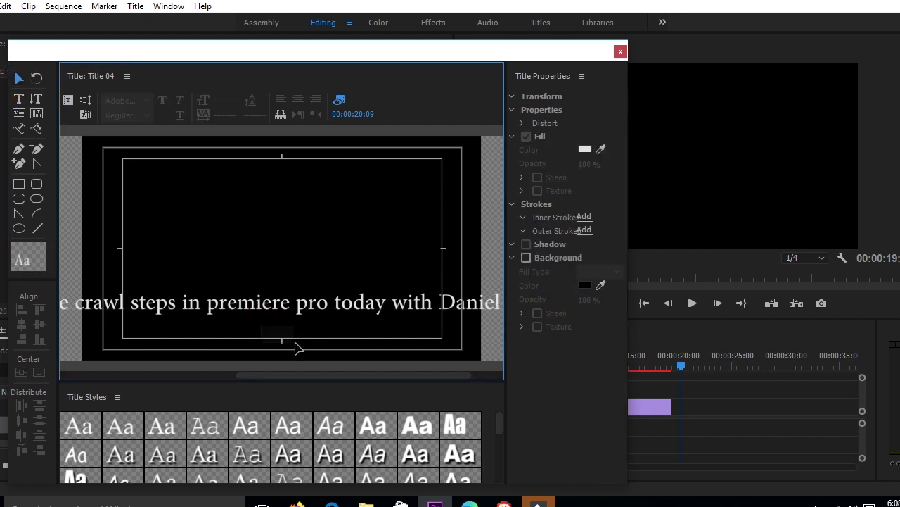
left_click(267, 313)
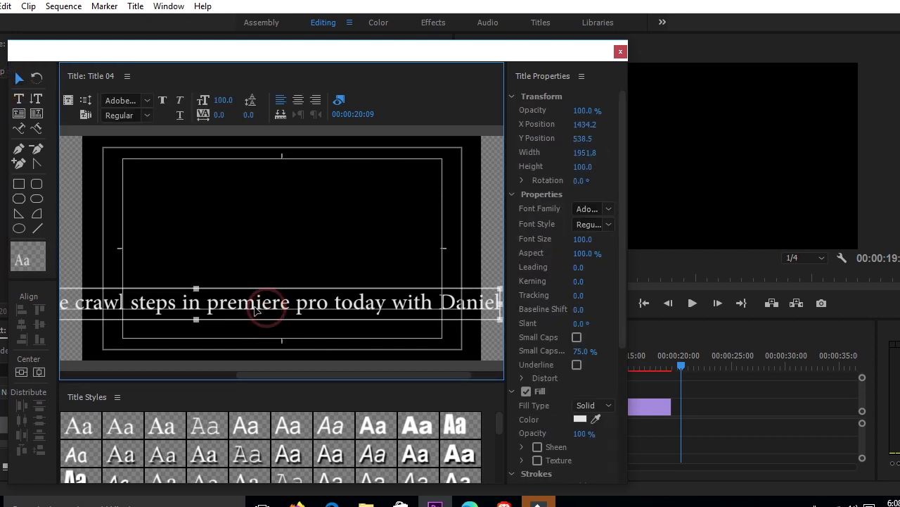
left_click_drag(256, 287, 280, 341)
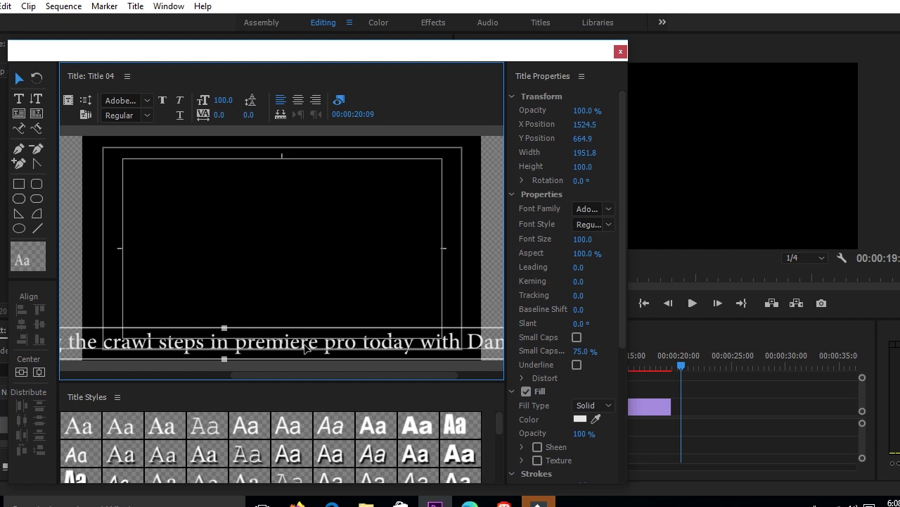
Step: Set the text's font size to 74, then scrub it down to 69
left_click(580, 240)
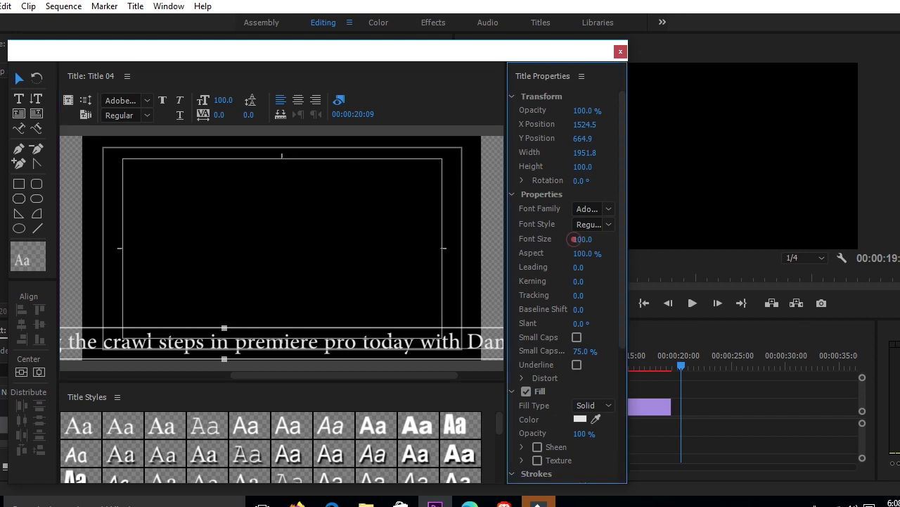
type("74")
key("Return")
left_click_drag(377, 350, 464, 352)
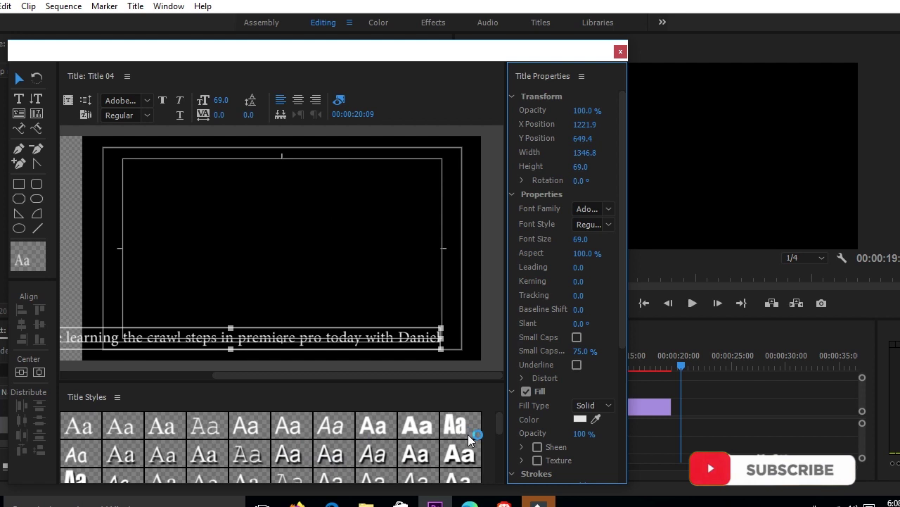
mouse_move(499, 422)
left_mouse_down()
mouse_move(503, 472)
mouse_move(498, 428)
left_mouse_up()
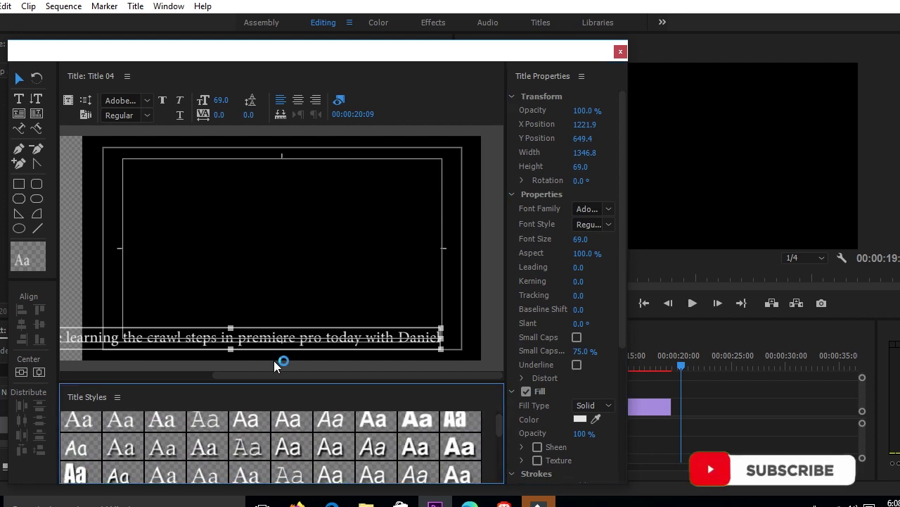
Step: Move the text right along the bottom edge to about X 1980.3, Y 671.9
left_click_drag(267, 339, 382, 344)
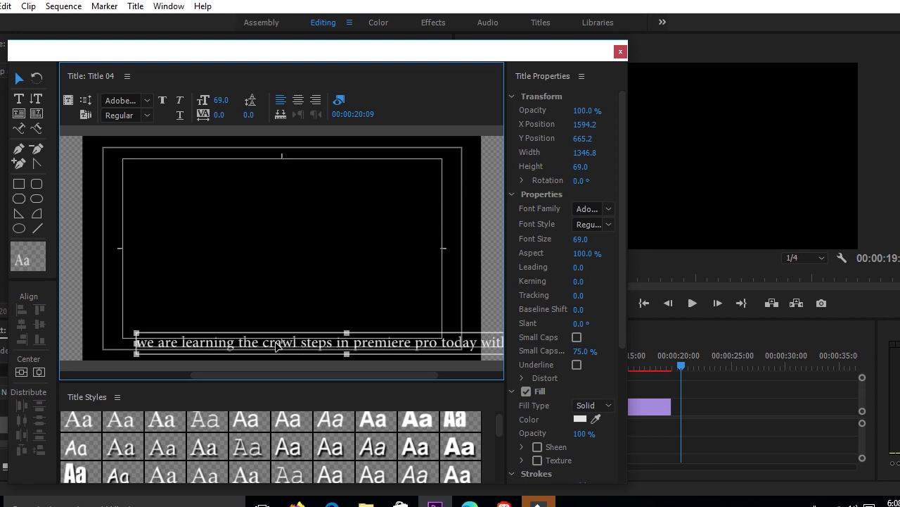
left_click_drag(276, 344, 398, 350)
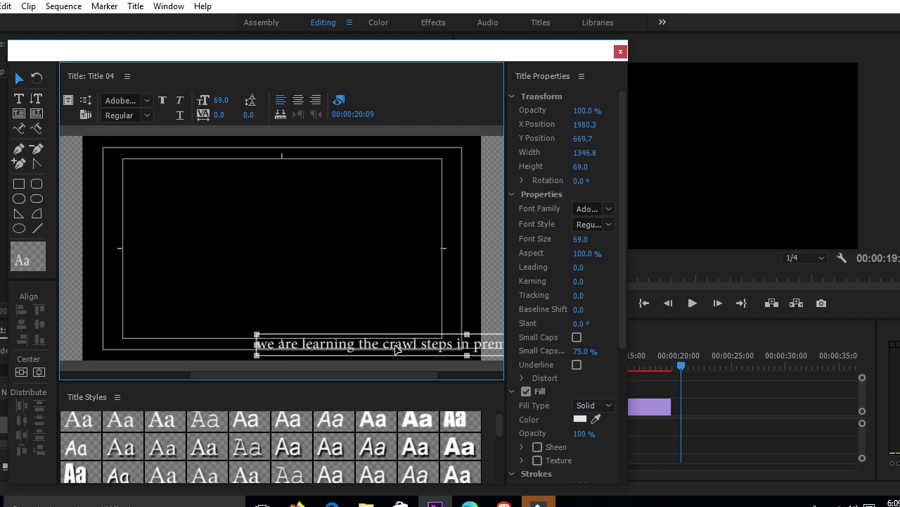
left_click(370, 294)
left_click(329, 349)
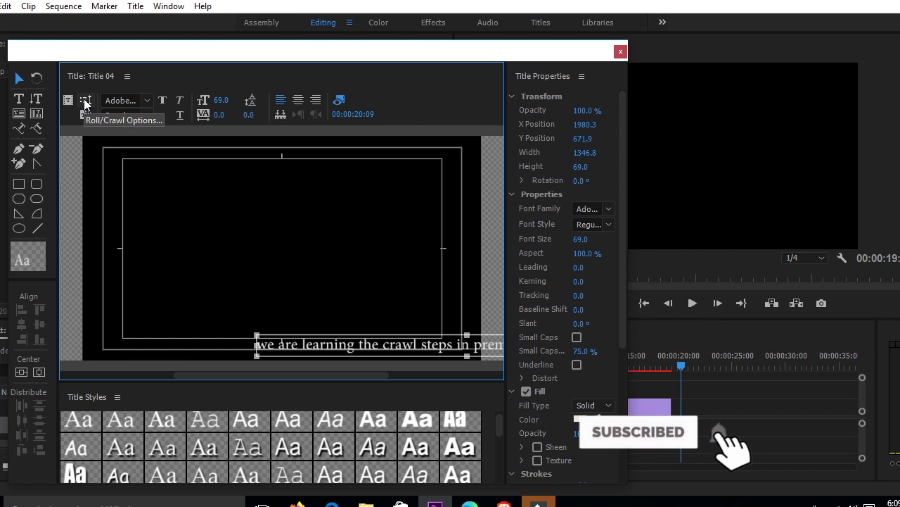
Step: Save, make Title 04 Crawl Left with Start and End Off Screen, and close the titler
key("ctrl+s")
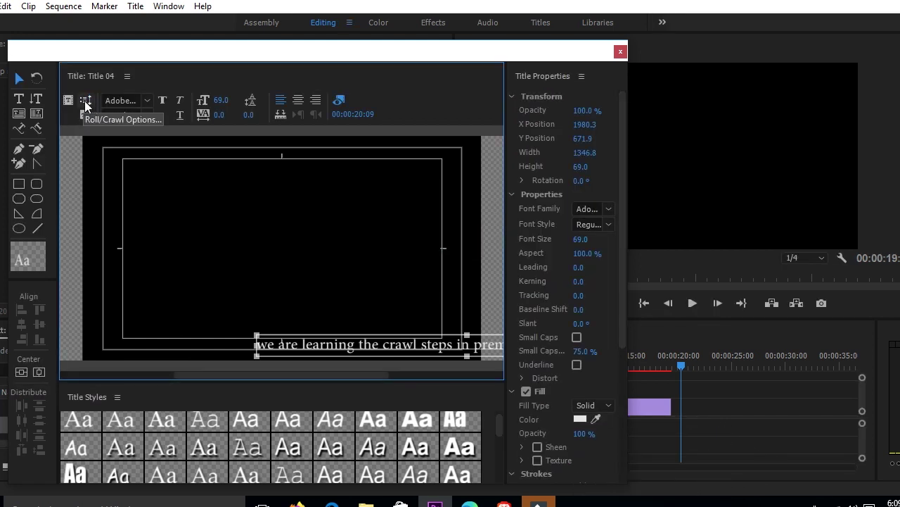
left_click(84, 101)
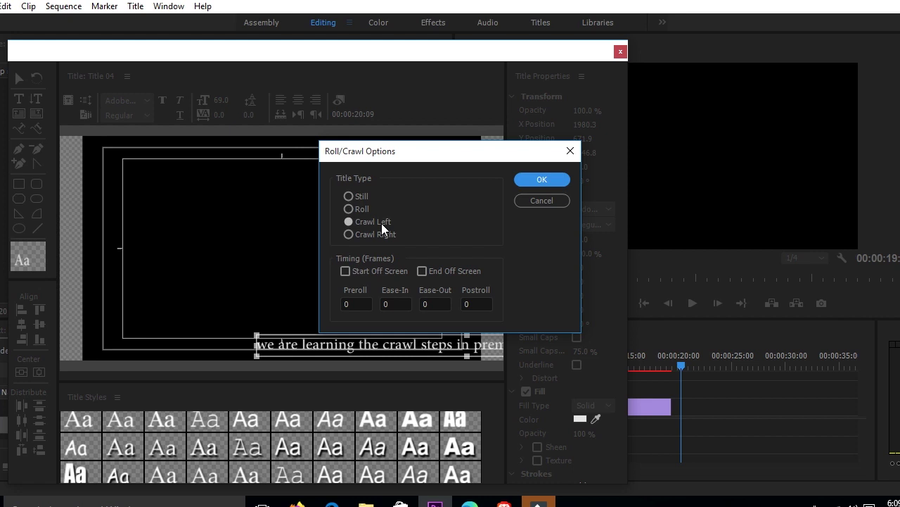
left_click(346, 272)
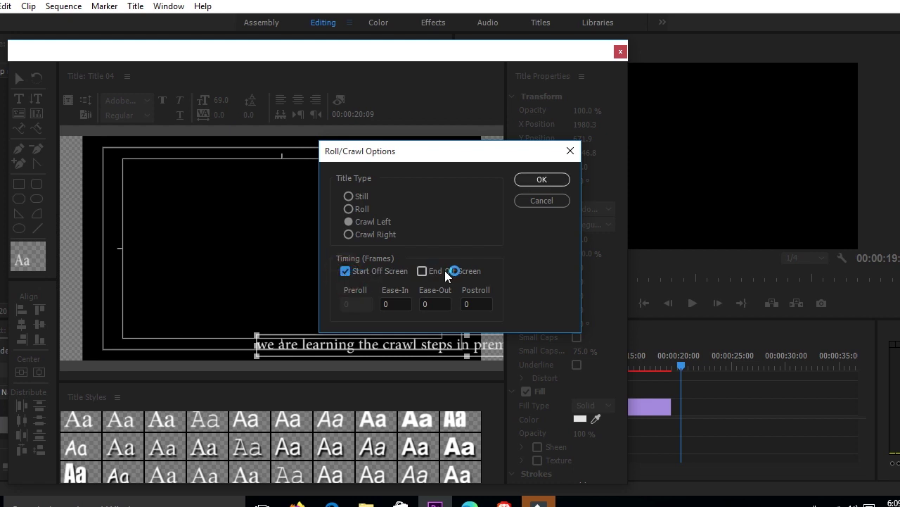
left_click(421, 273)
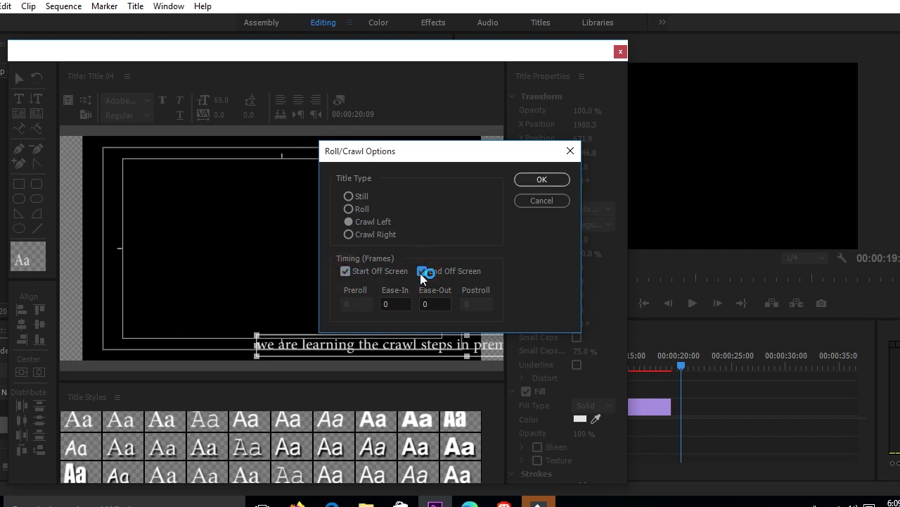
left_click(542, 180)
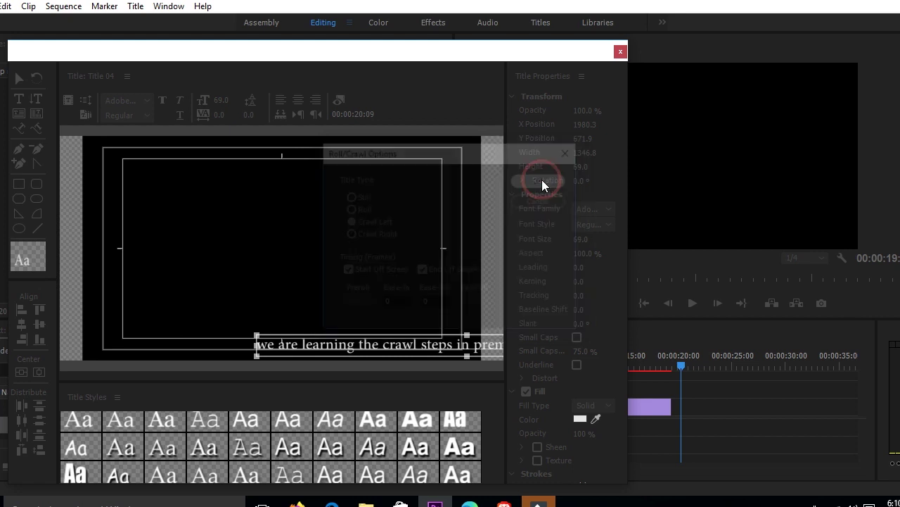
left_click(621, 53)
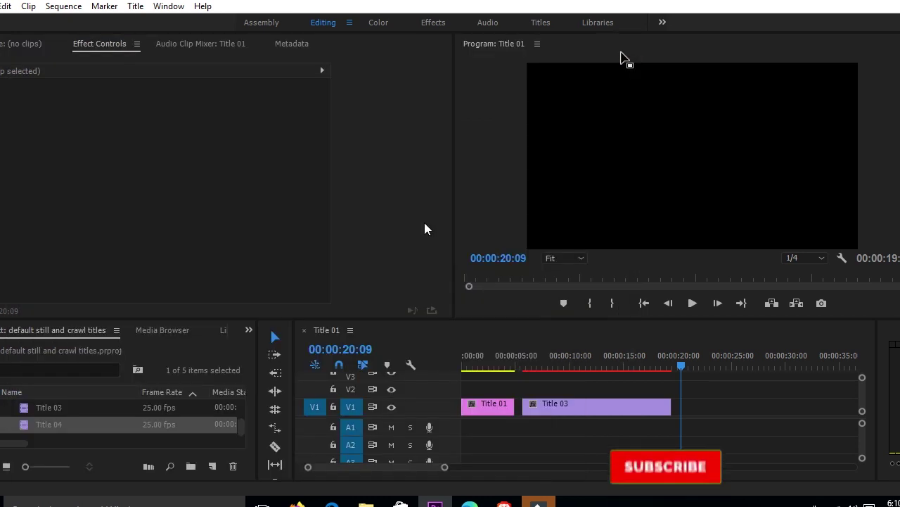